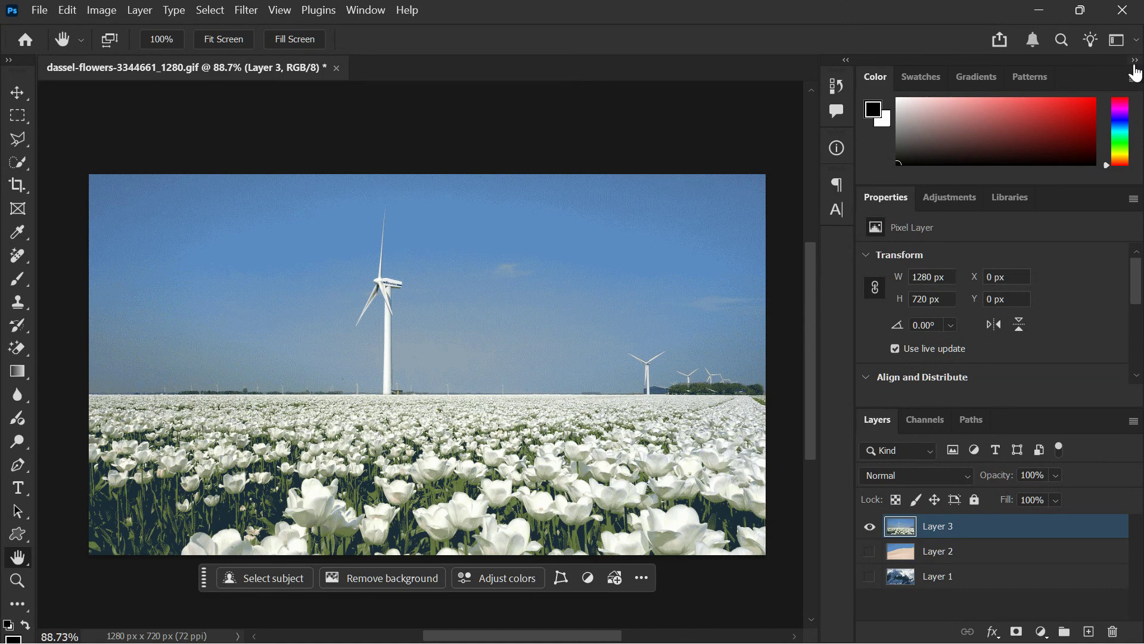
- Collapse the color, properties and layers panels to icons and enlarge the image to fill the screen
left_click(1134, 60)
left_click(286, 40)
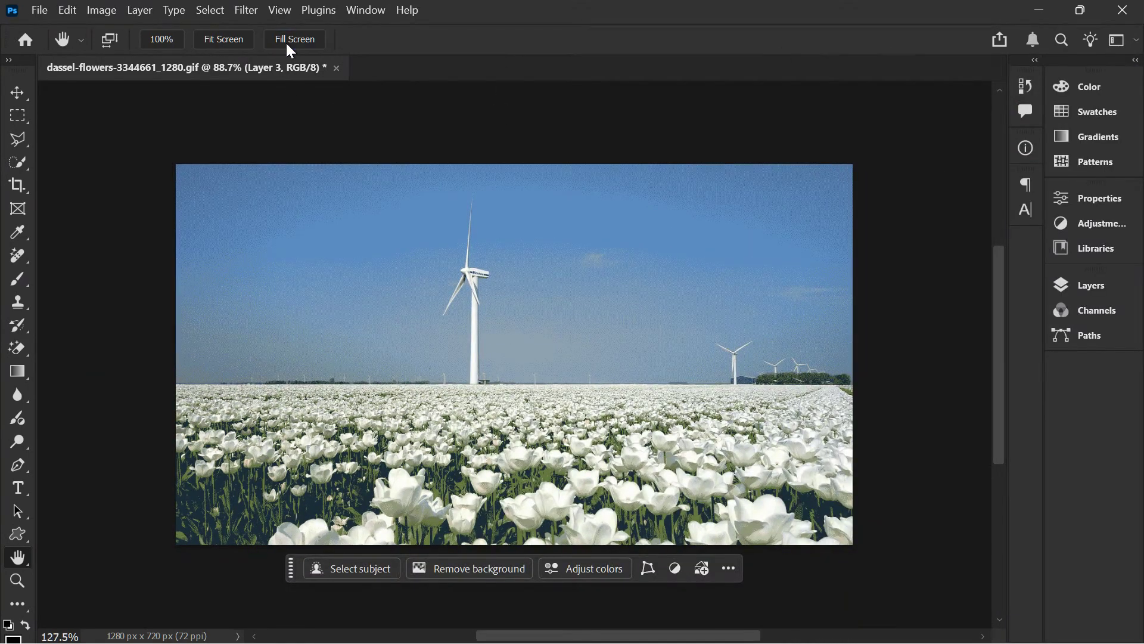
scroll(304, 198, "up", 1)
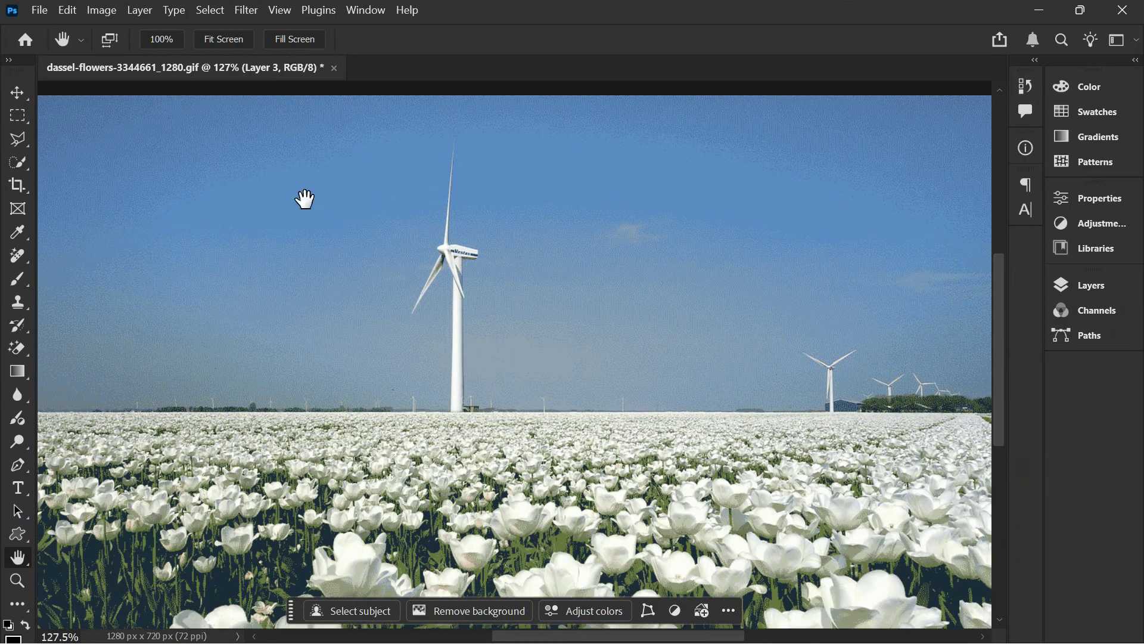
scroll(304, 198, "down", 1)
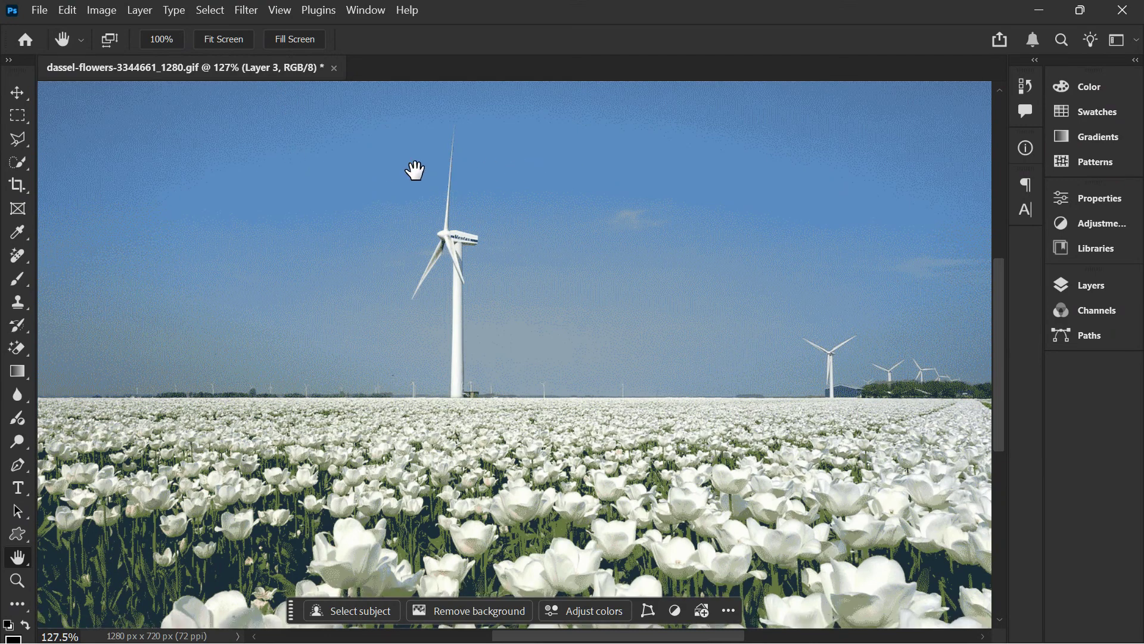
- Start Sky Replacement on the tulip field photo and move its dialog aside to uncover the large wind turbine
left_click(65, 10)
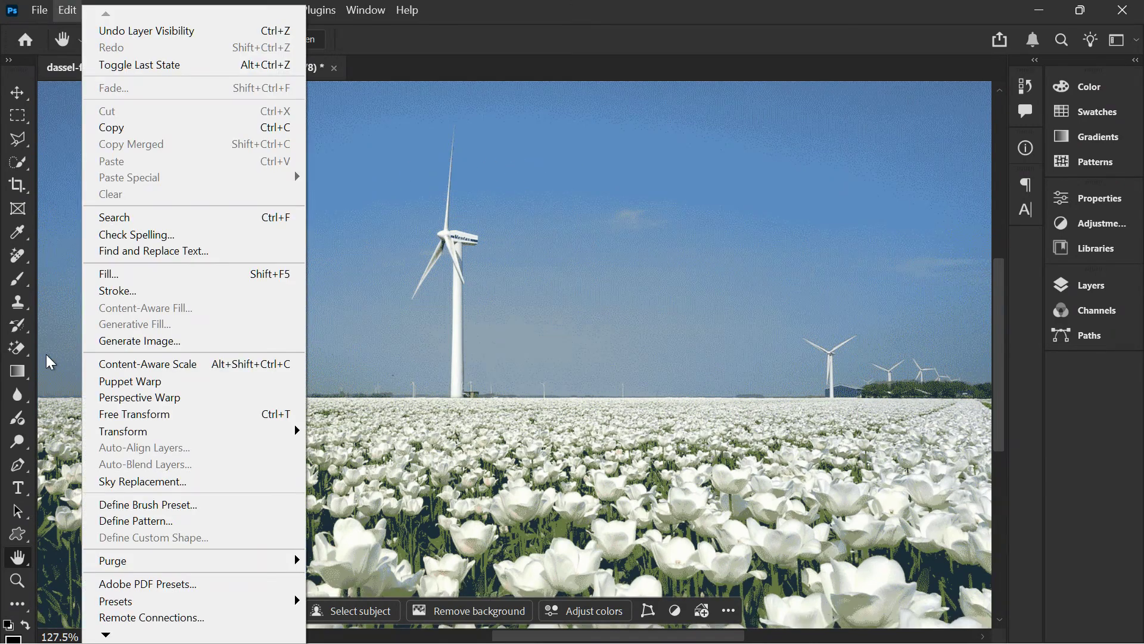
left_click(199, 478)
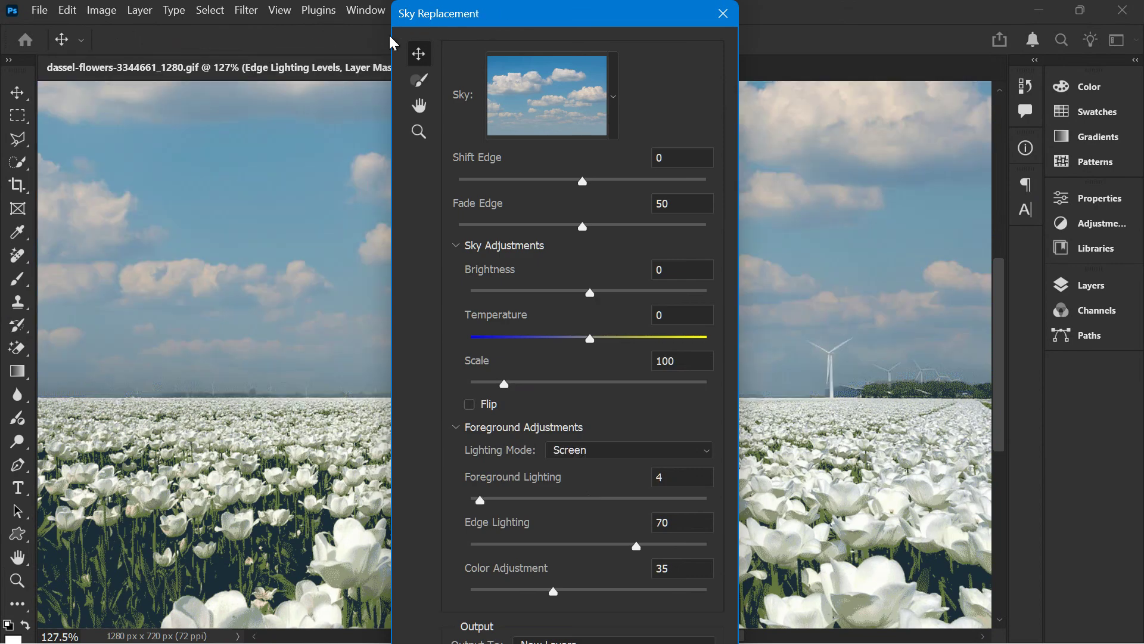
left_click_drag(437, 28, 723, 71)
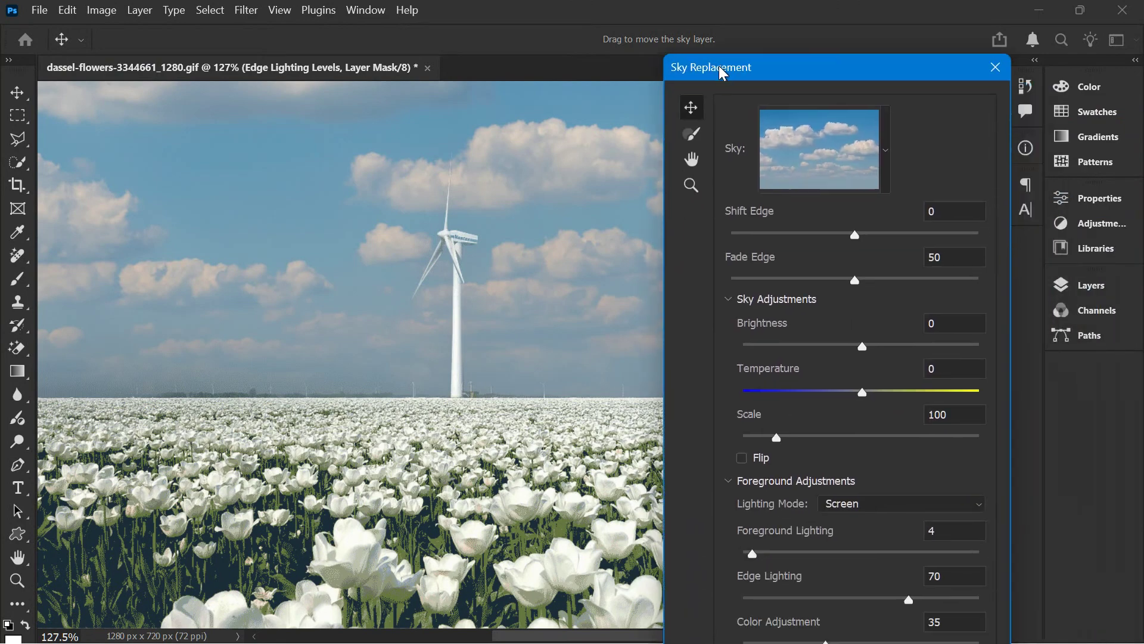
left_click(685, 166)
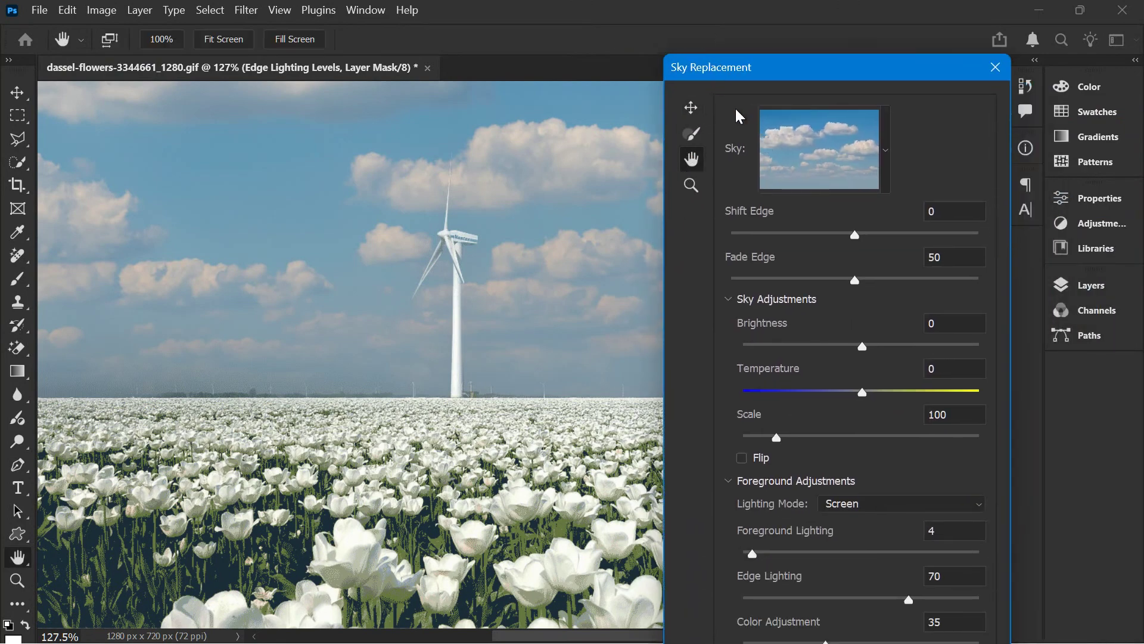
left_click(691, 107)
- Choose the wide pink and orange sunset from the Spectacular presets as the replacement sky and close the sky list
left_click(879, 174)
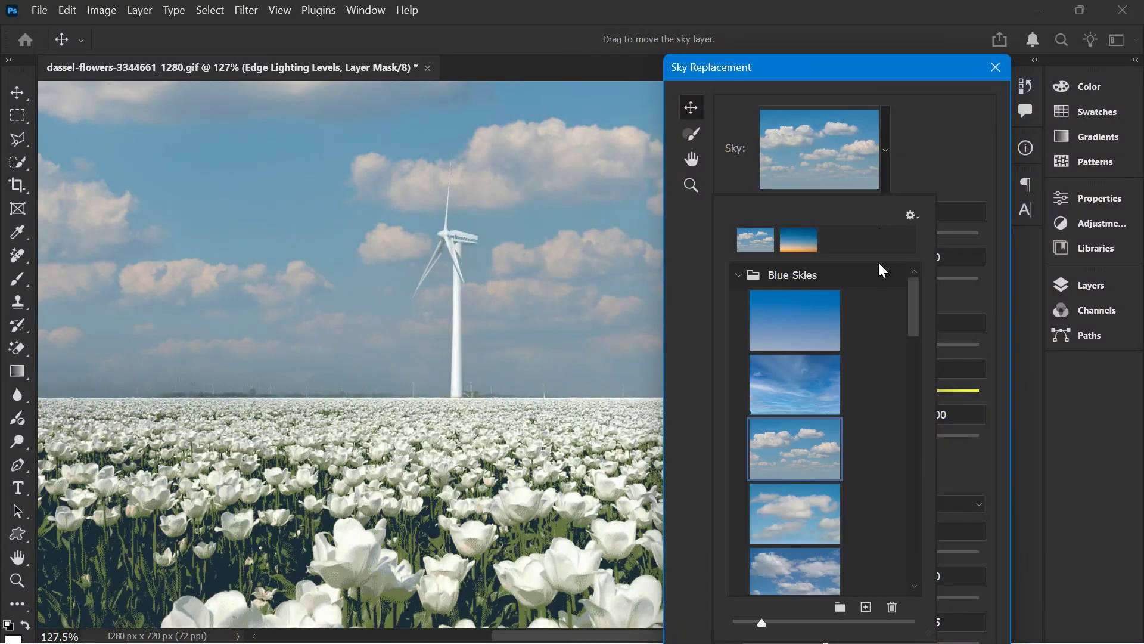
scroll(846, 361, "down", 1)
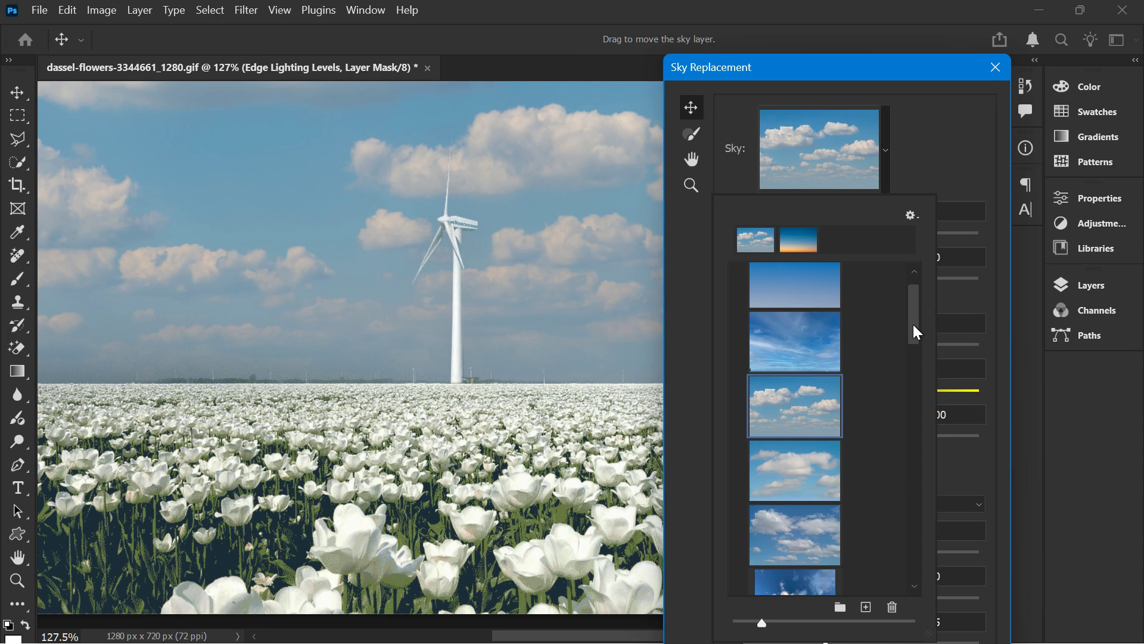
left_click_drag(915, 331, 921, 415)
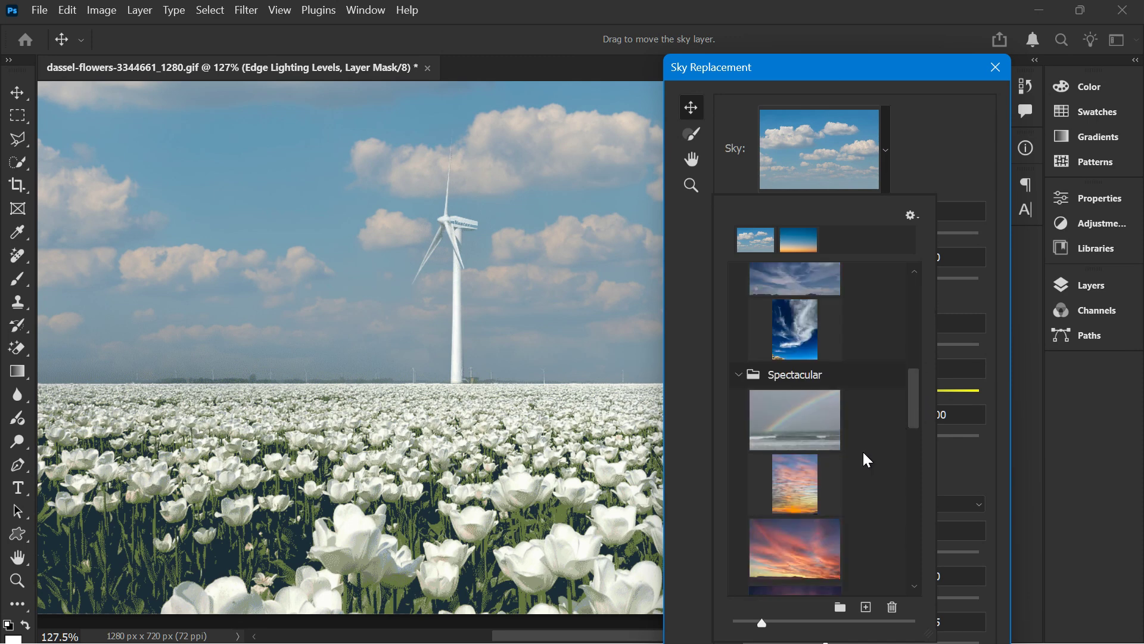
left_click(825, 531)
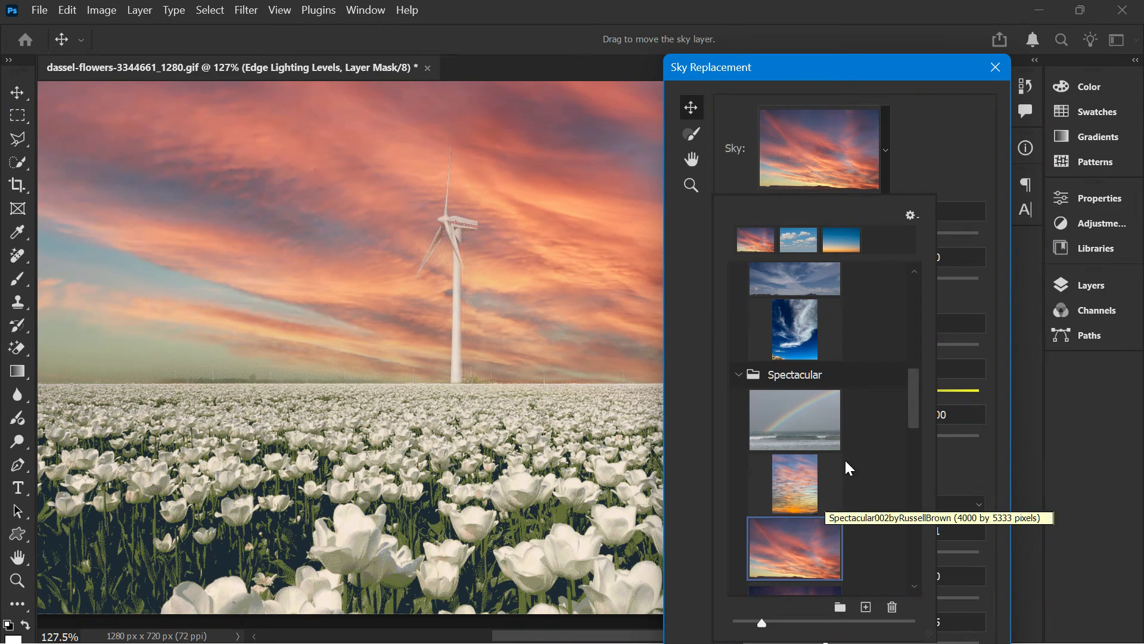
scroll(849, 453, "down", 2)
scroll(864, 441, "down", 3)
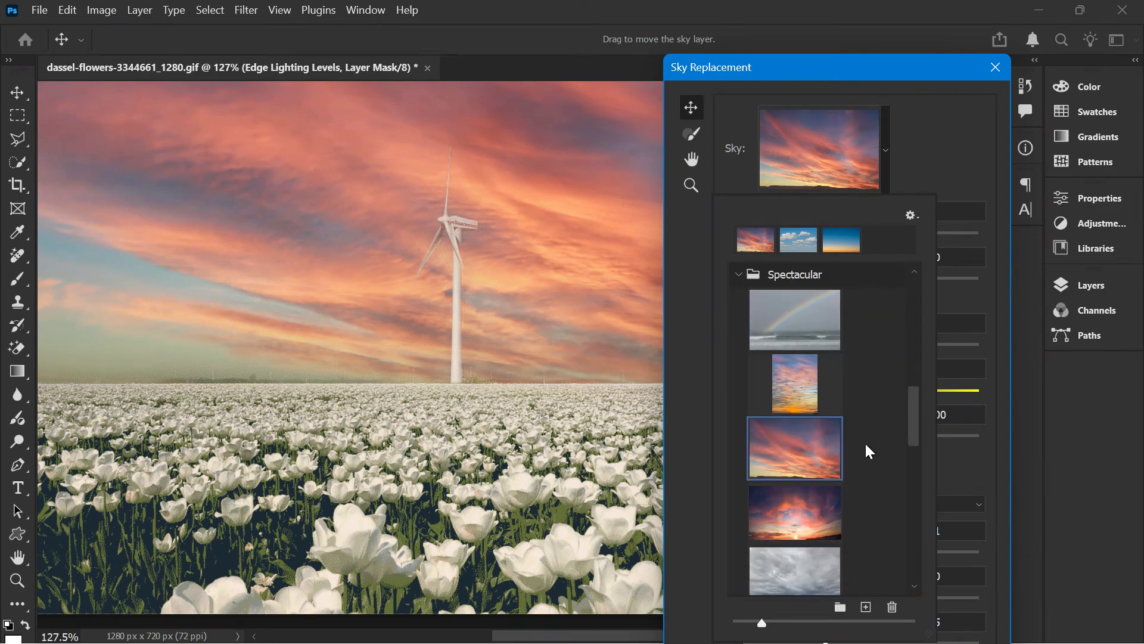
left_click_drag(914, 420, 917, 584)
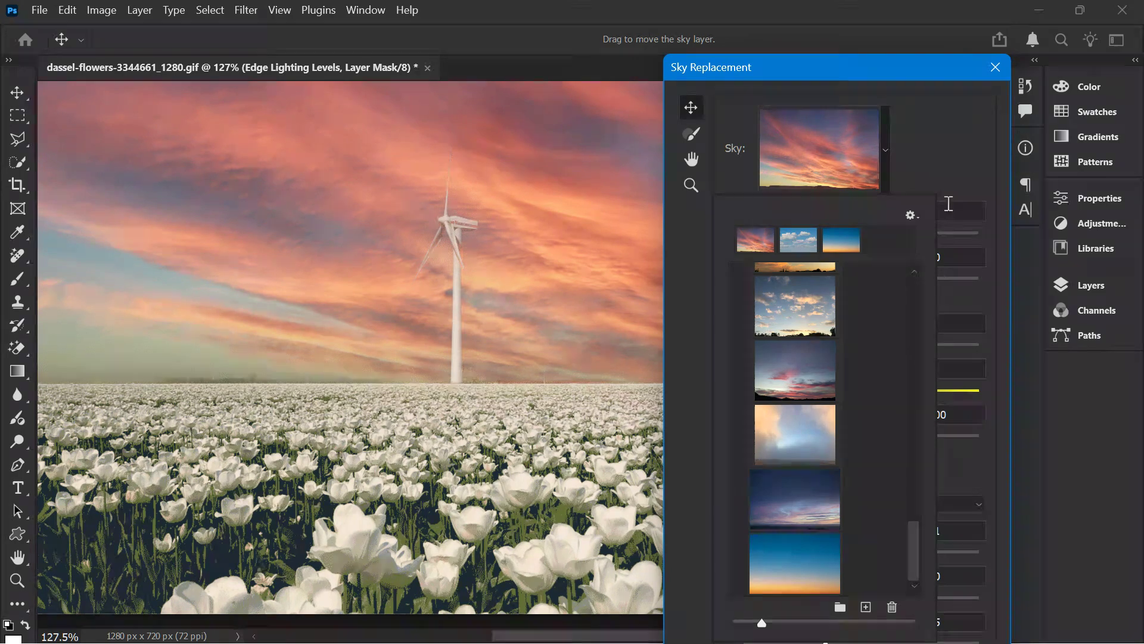
left_click(939, 171)
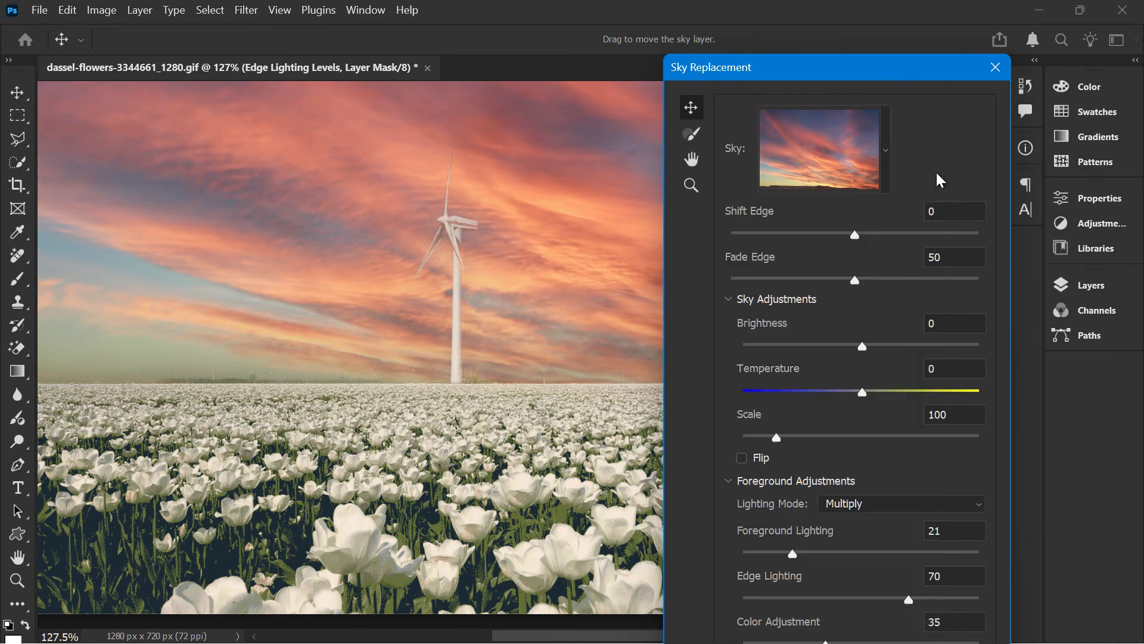
- Move the Sky Replacement dialog up to reveal its lower settings and zoom out on the photo
left_click_drag(777, 74, 792, 13)
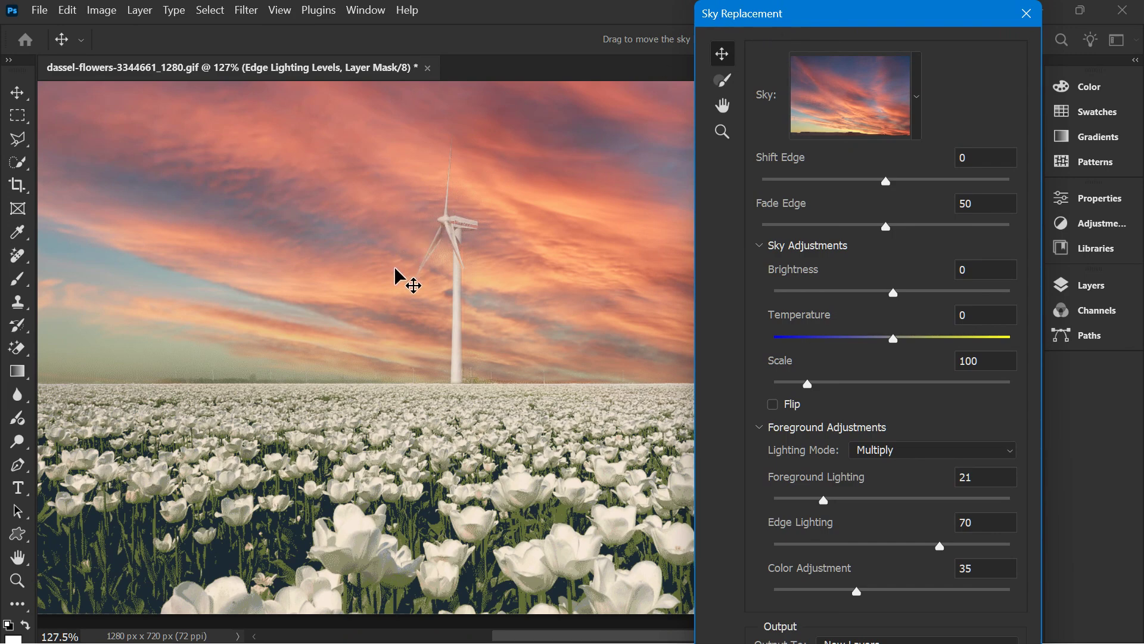
scroll(394, 265, "down", 1)
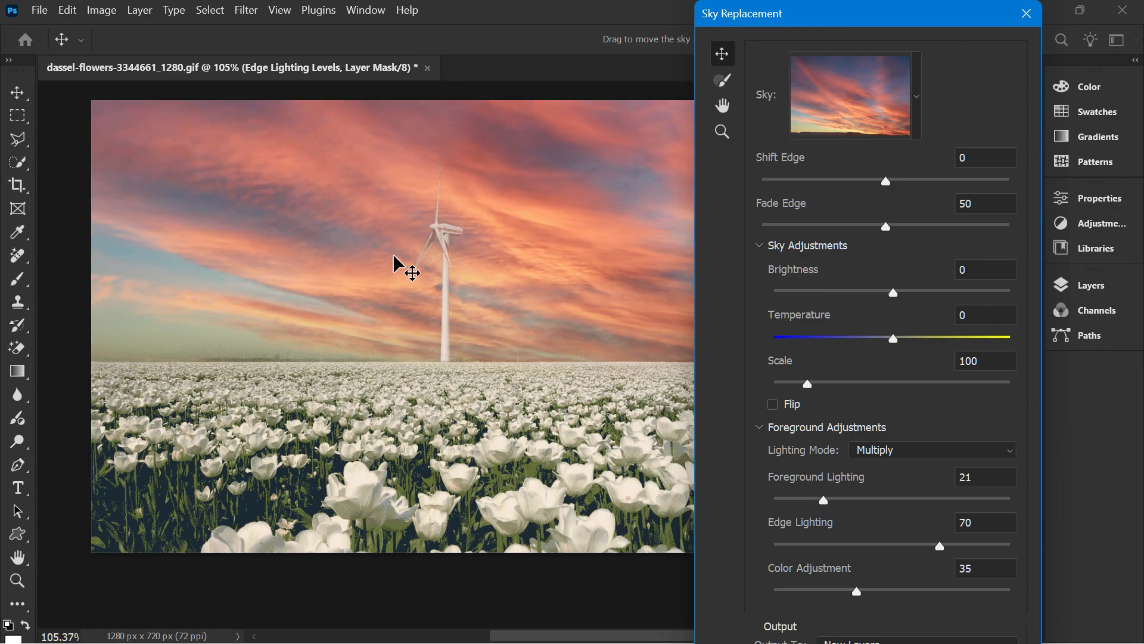
scroll(393, 262, "down", 1)
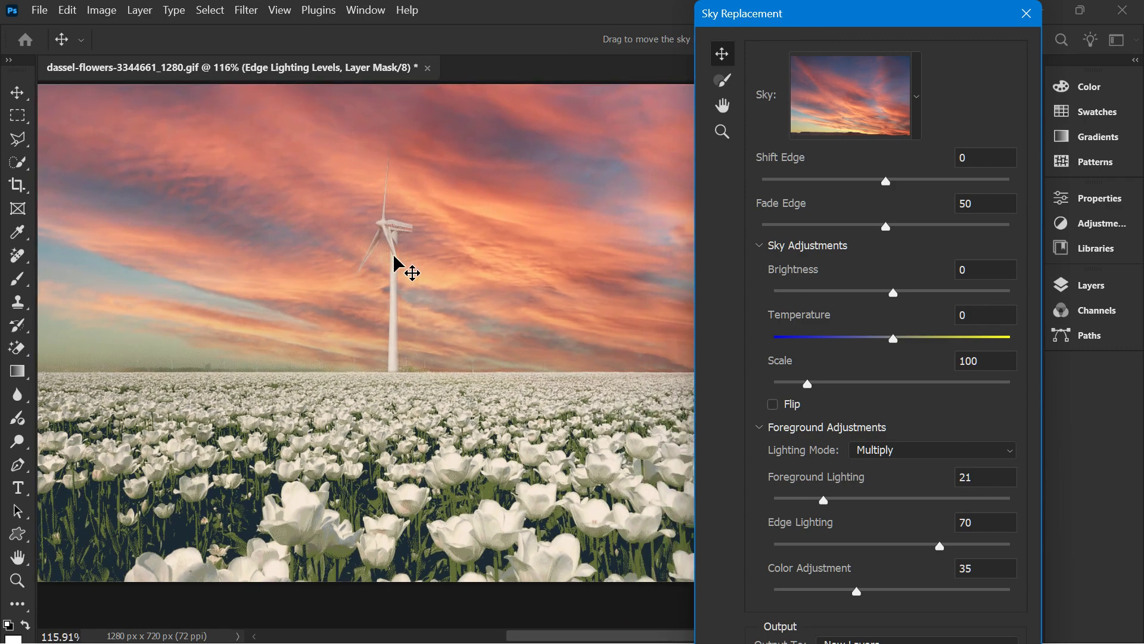
scroll(390, 261, "down", 1)
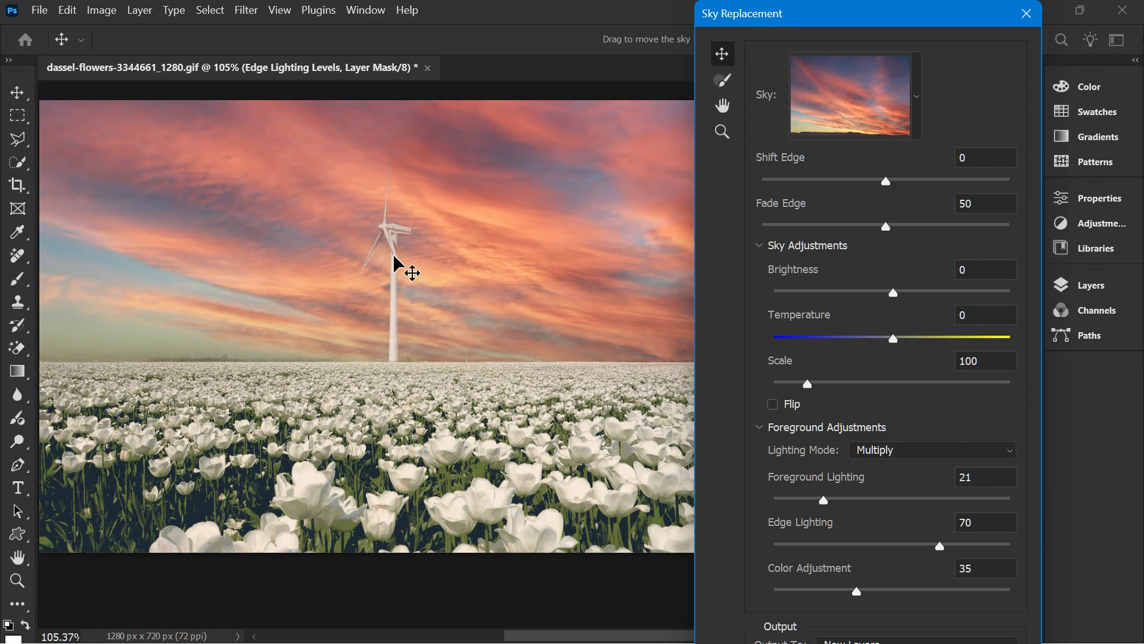
left_click(70, 10)
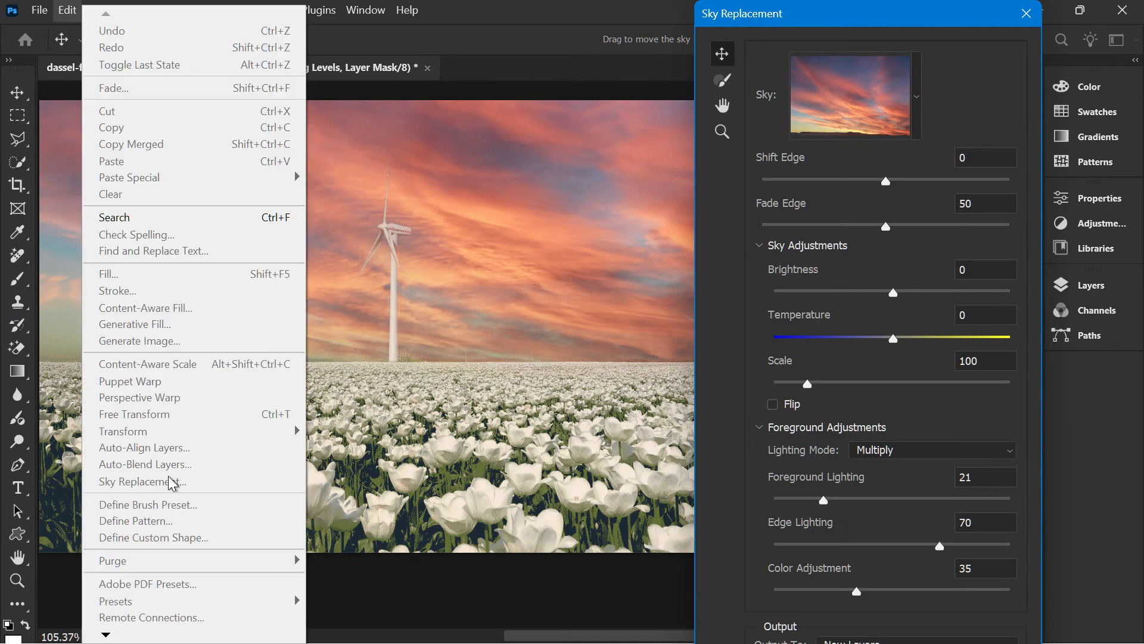
left_click(773, 43)
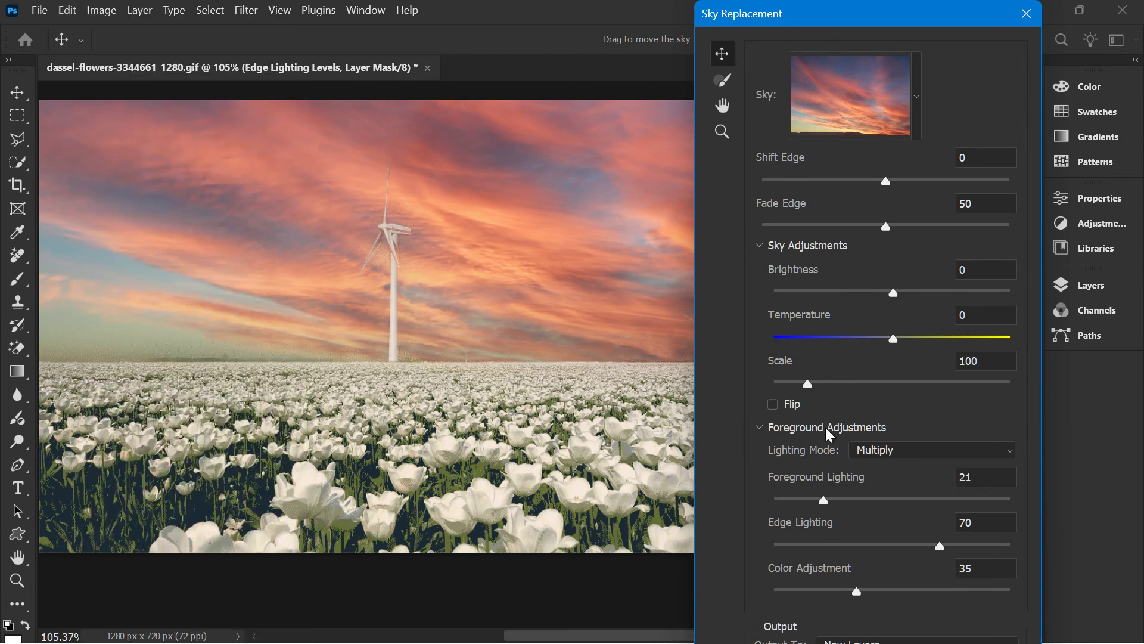
- Set the foreground lighting to 9, the edge lighting to 23 and the color adjustment to 21
scroll(752, 441, "down", 3)
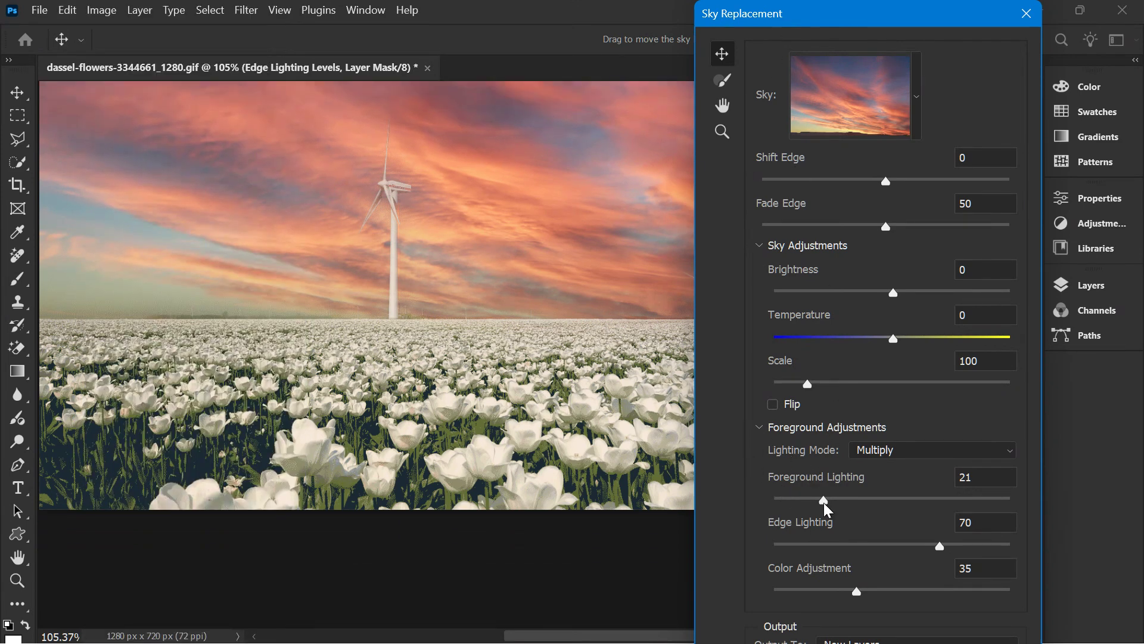
left_click_drag(824, 502, 796, 499)
left_click_drag(857, 592, 824, 593)
left_click(850, 542)
left_click(838, 545)
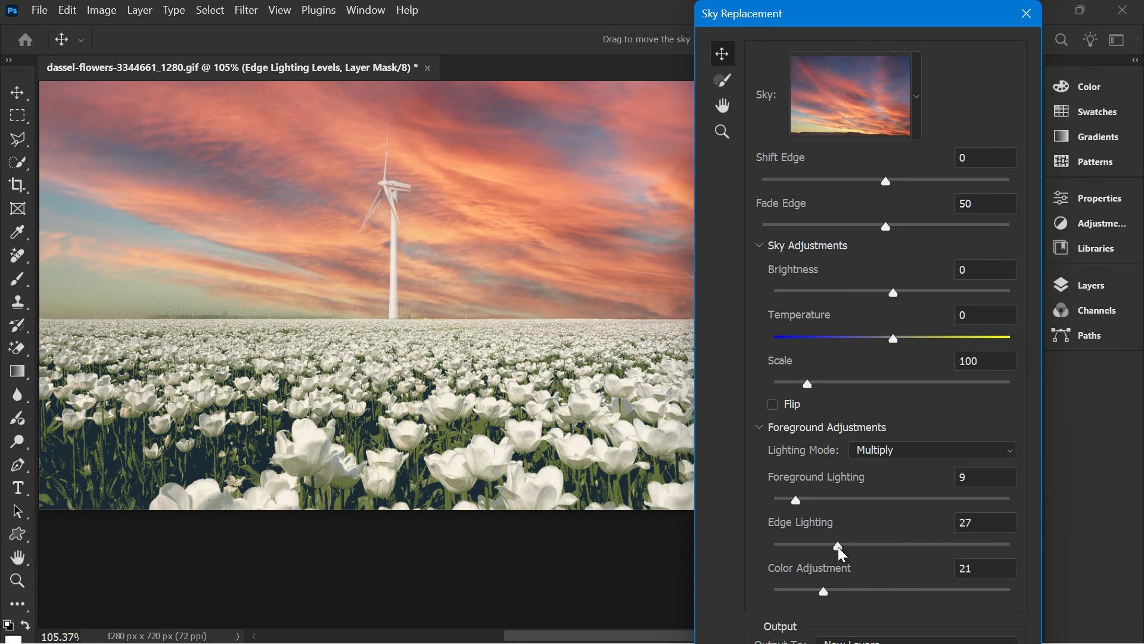
left_click(827, 546)
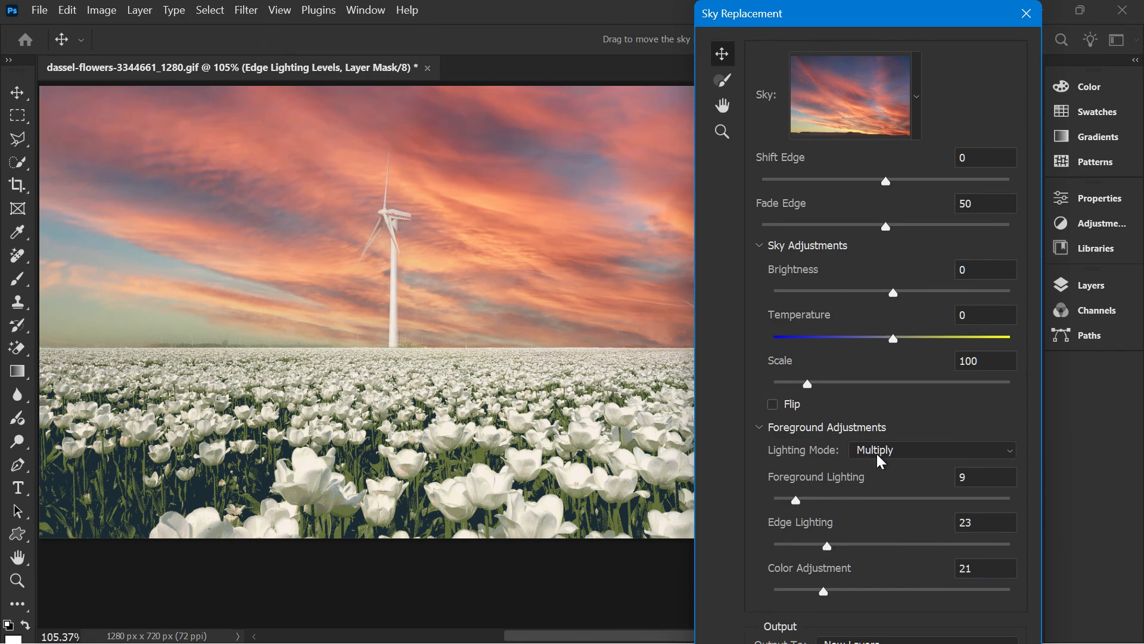
- Try the Screen lighting mode for the foreground and return it to Multiply
left_click(877, 452)
left_click(880, 484)
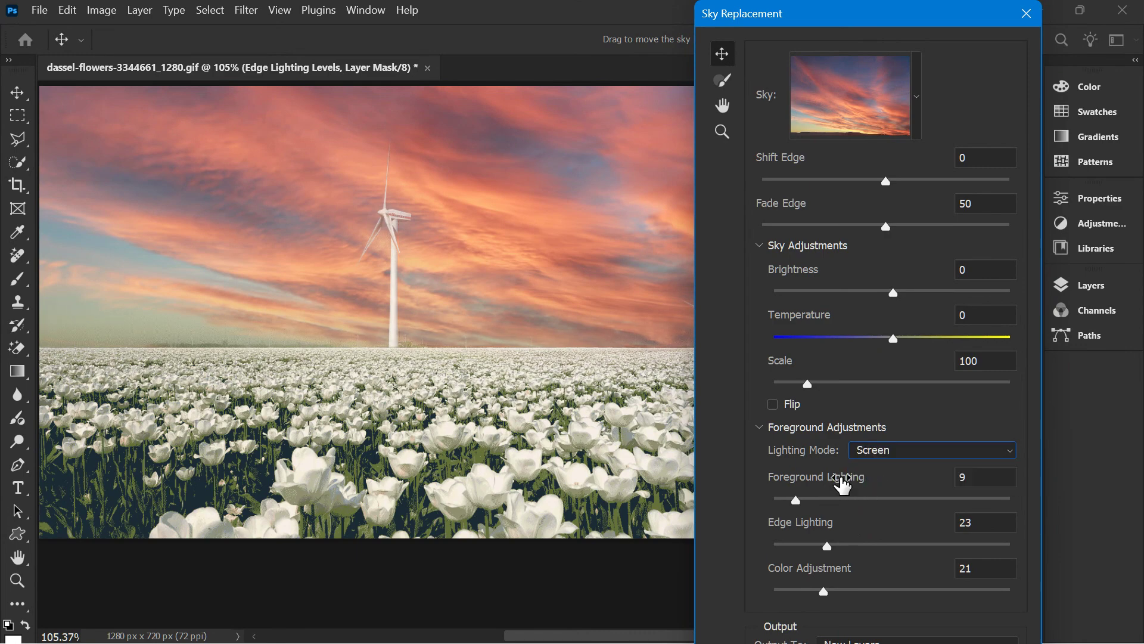
left_click(878, 454)
left_click(879, 466)
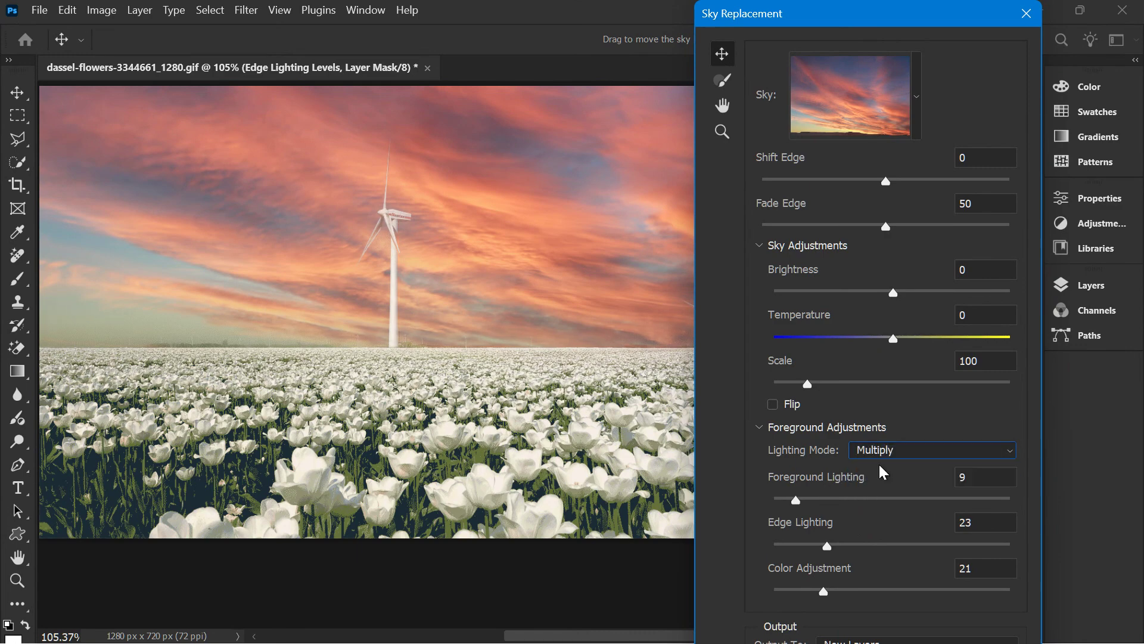
- Collapse the foreground adjustments section of the Sky Replacement dialog
left_click(772, 428)
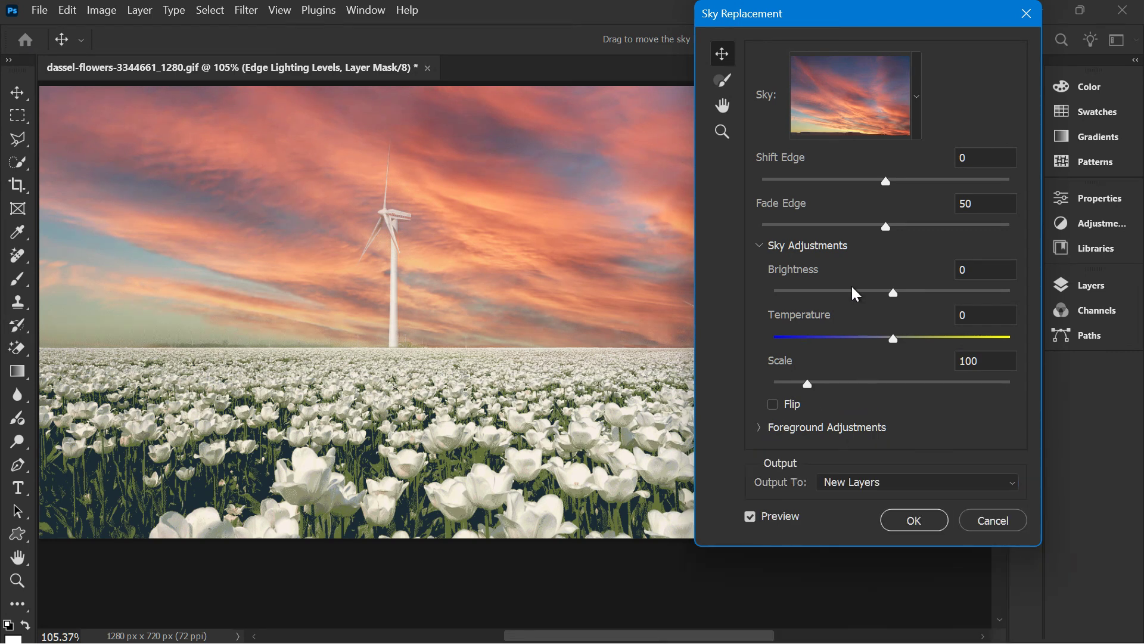
- Try darker and brighter skies with brightness values such as -46, 22 and -32, and return the brightness to 0
left_click_drag(915, 292, 932, 292)
key("ctrl+z")
scroll(654, 292, "up", 1)
left_click(859, 296)
left_click_drag(860, 296, 838, 292)
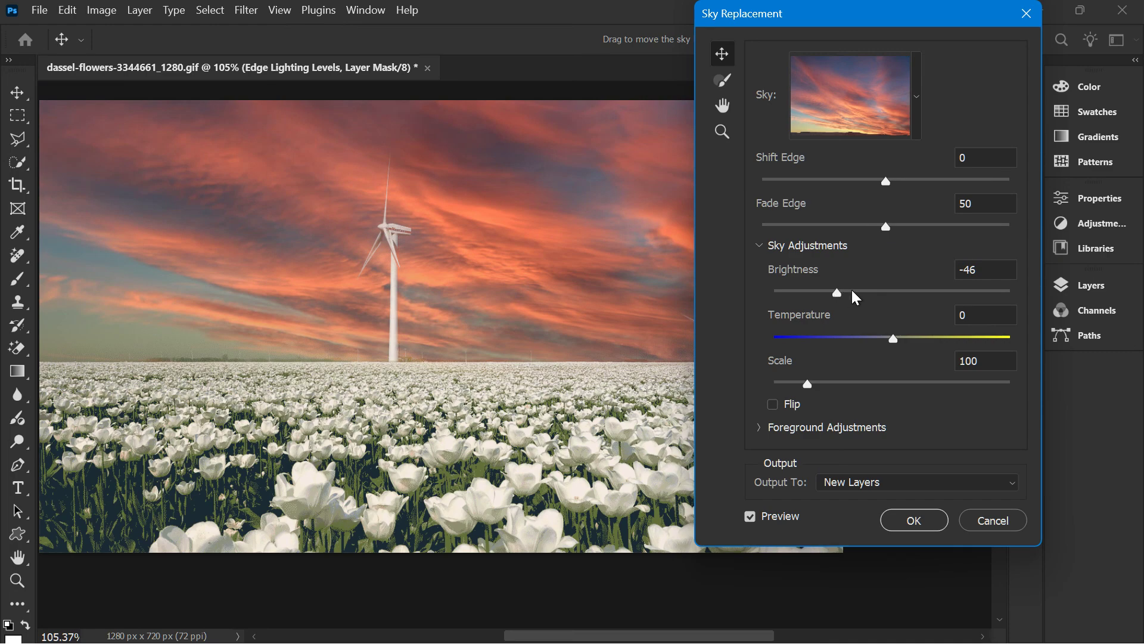
left_click(853, 291)
left_click_drag(853, 290, 917, 295)
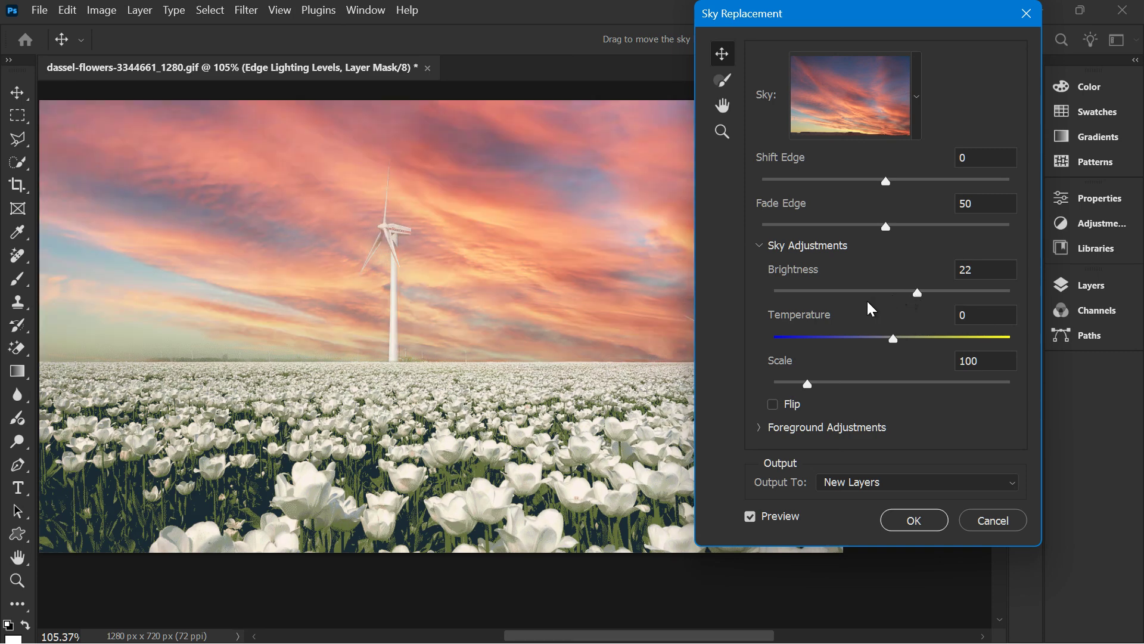
left_click(853, 293)
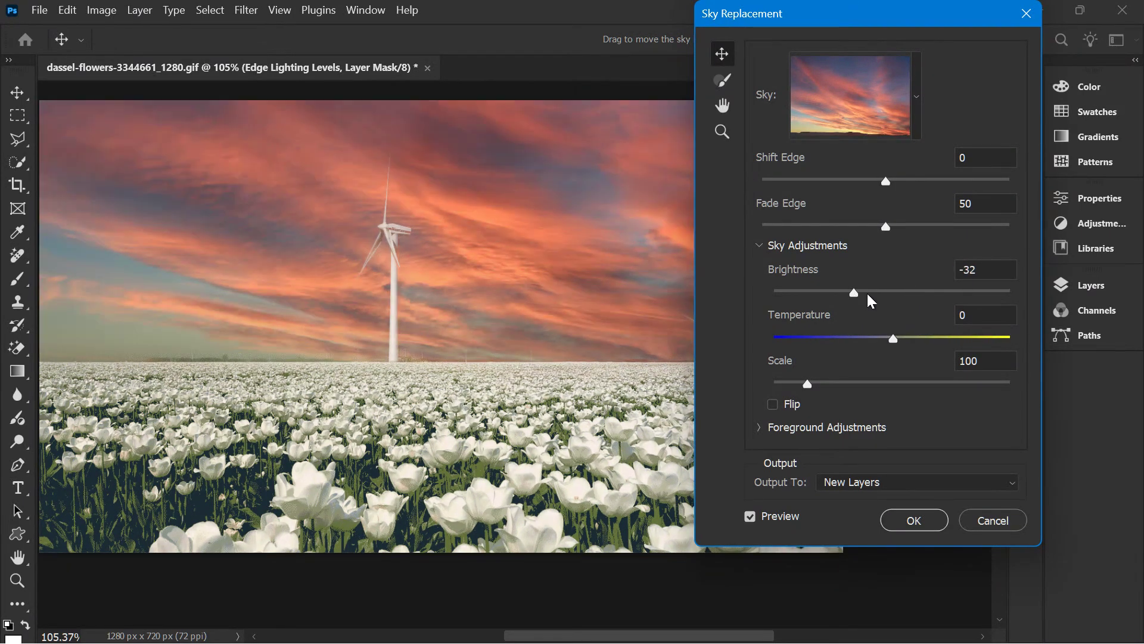
left_click(873, 292)
left_click(893, 291)
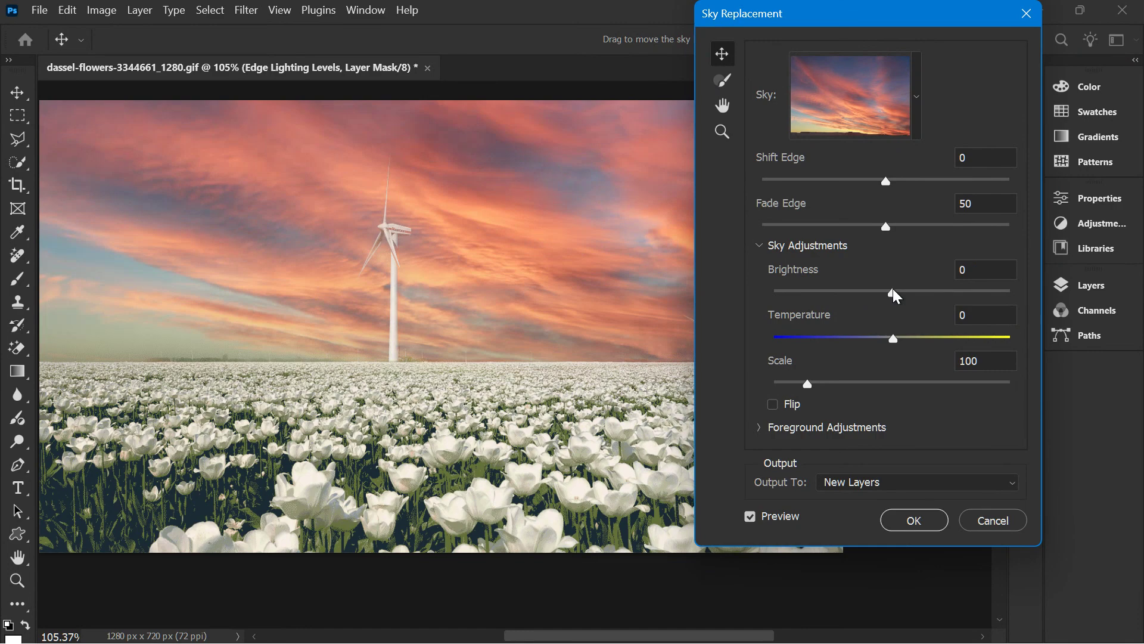
- Shift the sky's temperature toward blue, leaving its scale at 100, and apply the sky replacement to new layers
left_click_drag(896, 334, 949, 340)
left_click(828, 342)
left_click_drag(803, 382, 797, 382)
key("ctrl+z")
left_click(900, 519)
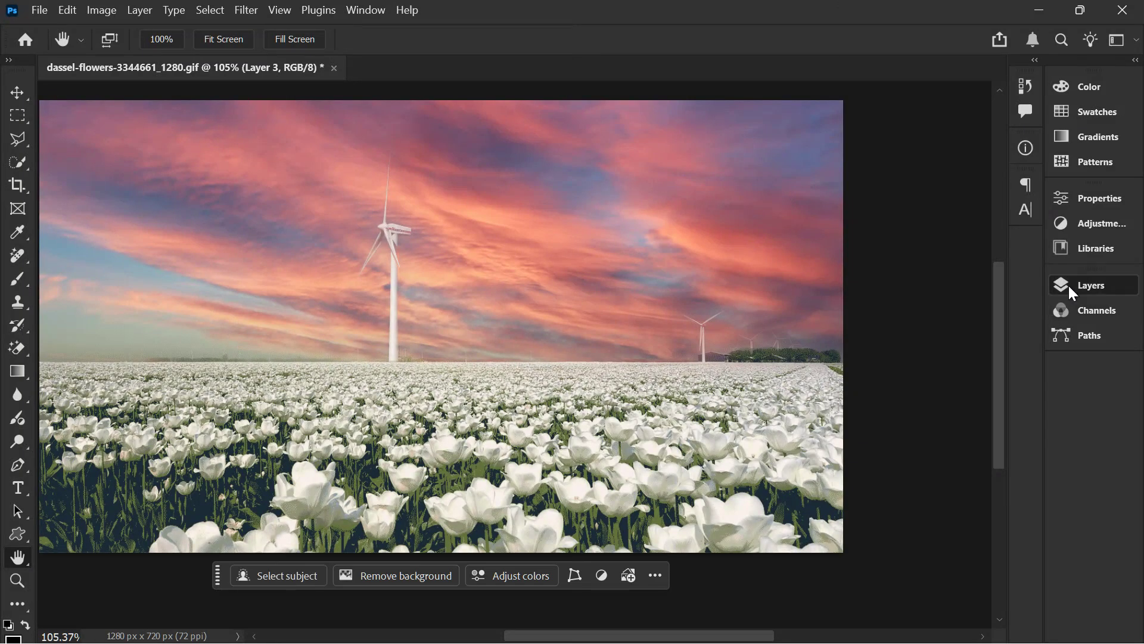
- Show the document's layers, collapse the Sky Replacement Group and view the whole finished image
left_click(1070, 288)
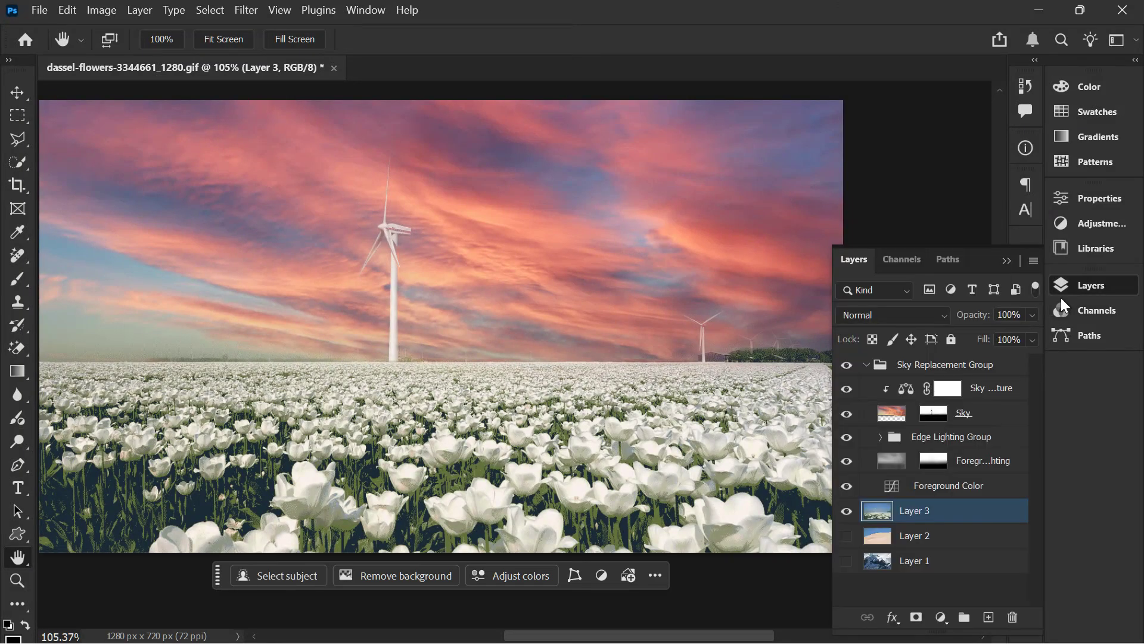
left_click(867, 364)
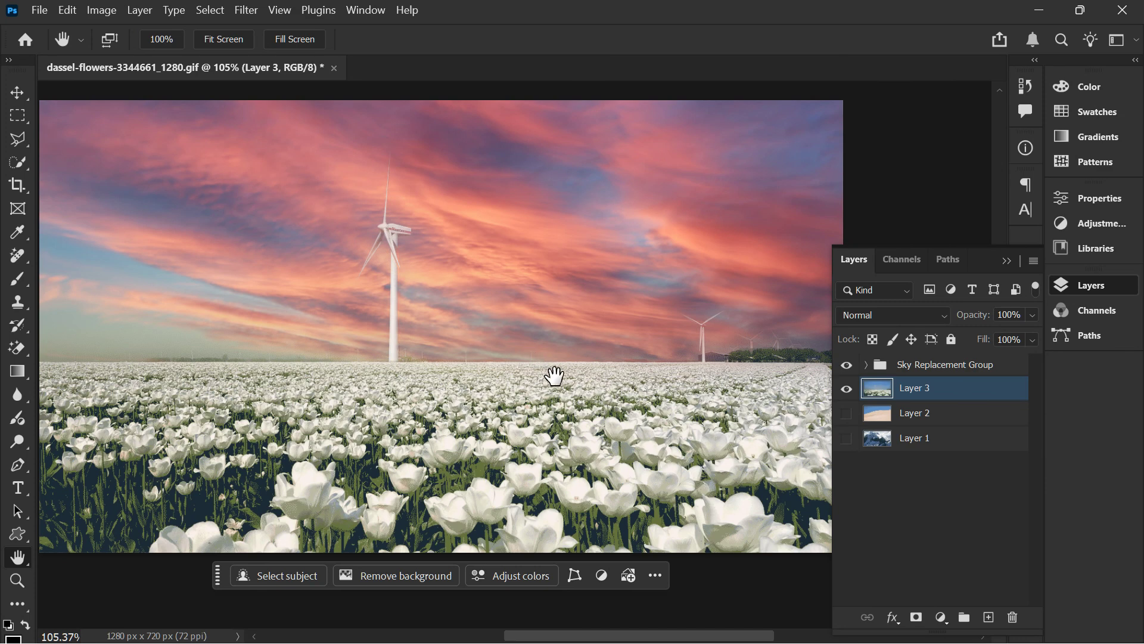
scroll(521, 363, "down", 2)
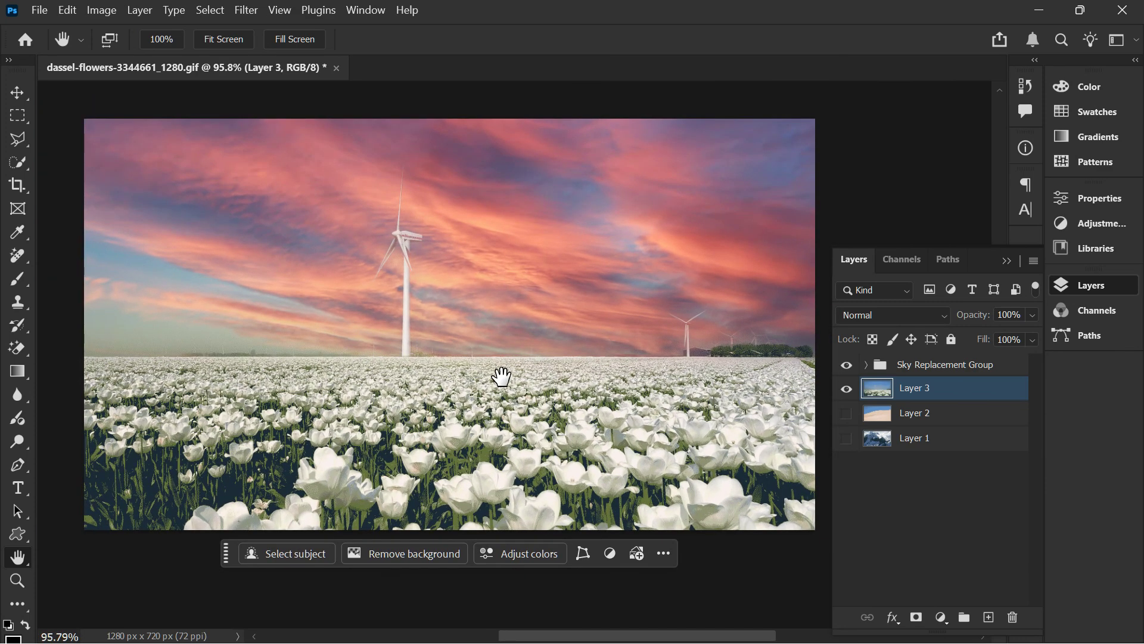
scroll(504, 379, "right", 1)
scroll(499, 389, "up", 2)
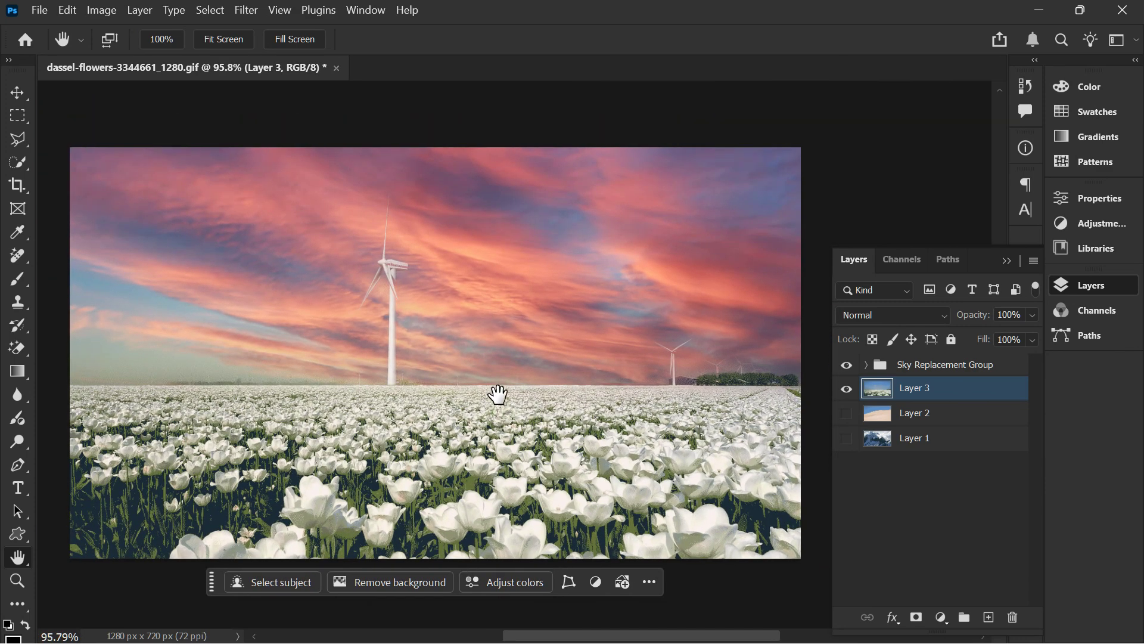
- Select the sky on Layer 3 and add a Hue/Saturation adjustment layer masked to that selection
scroll(498, 397, "down", 1)
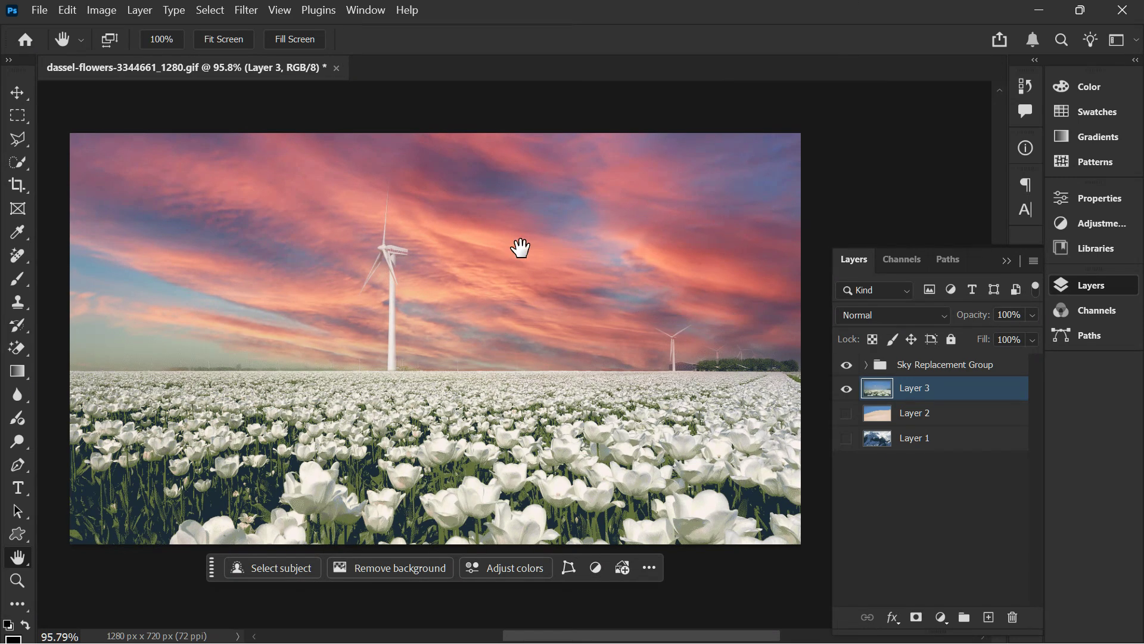
left_click(210, 10)
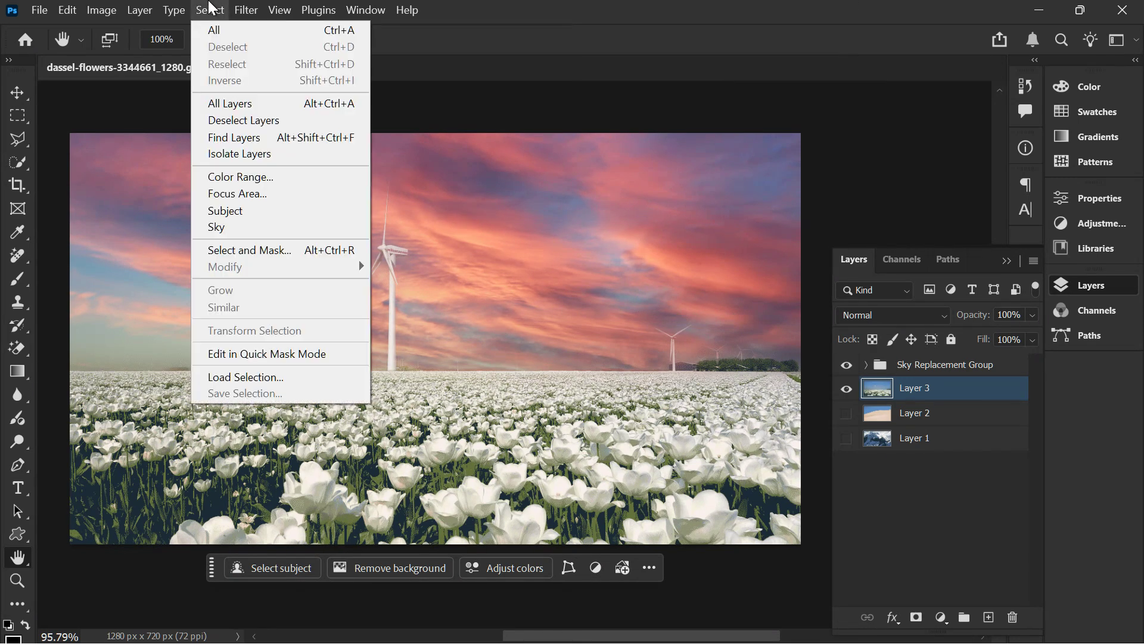
left_click(219, 229)
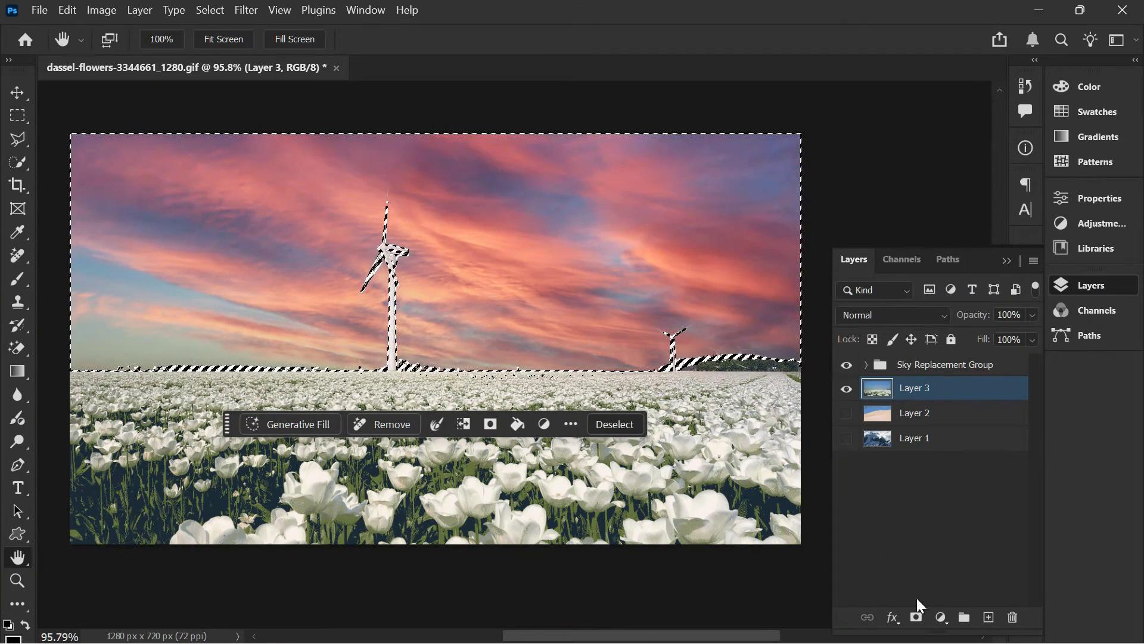
left_click(941, 617)
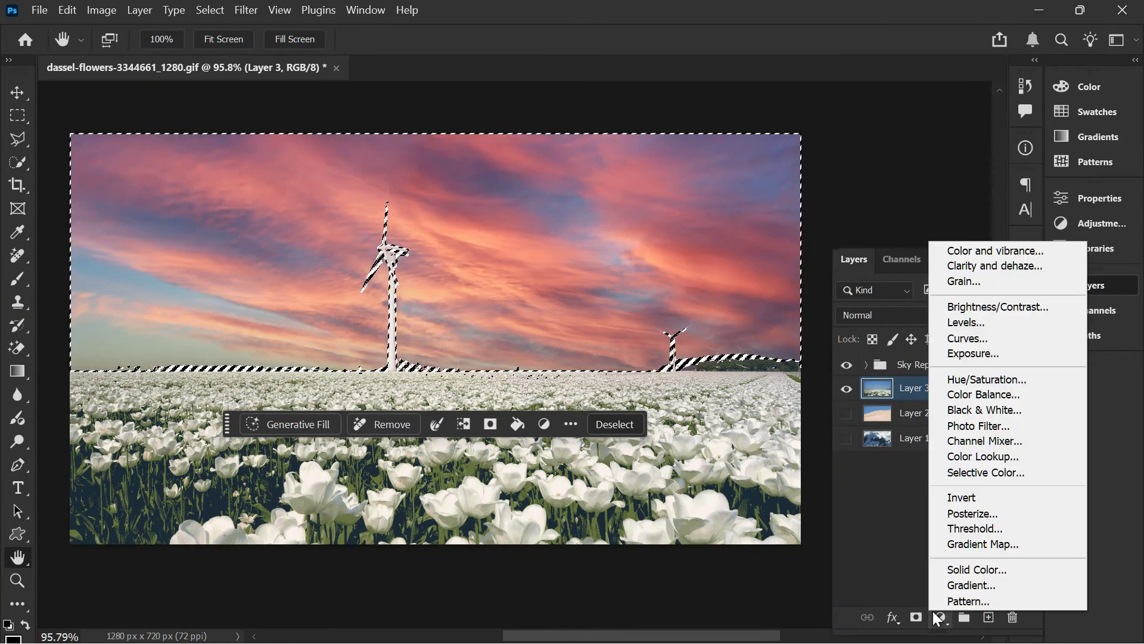
left_click(965, 380)
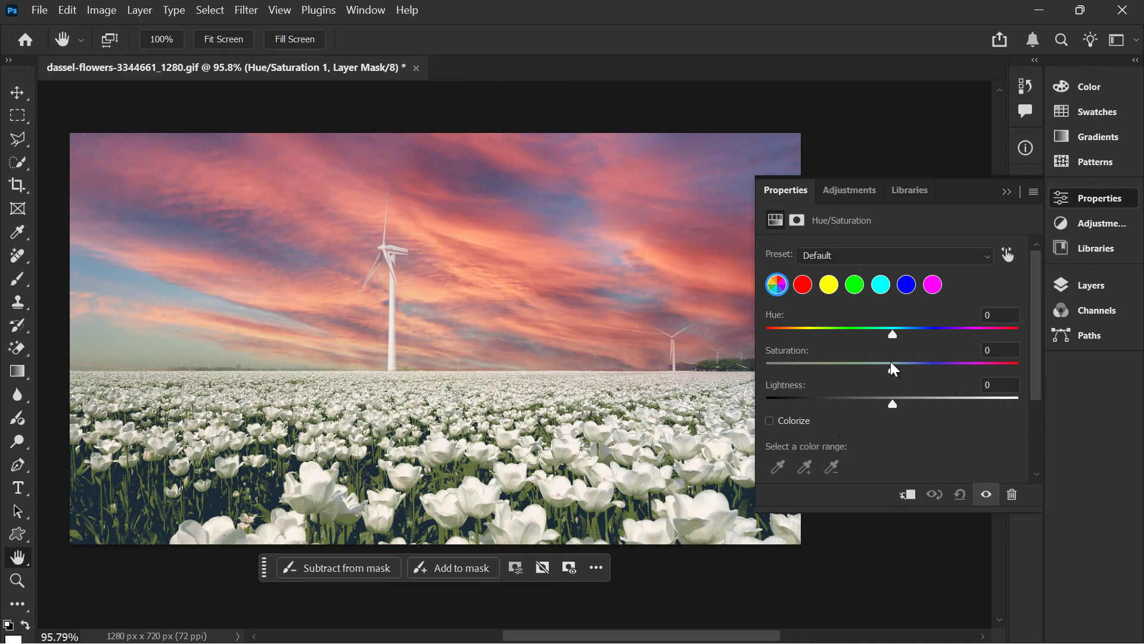
- Try more saturation and a colorized tint with hue 233 and saturation 25, and delete the Hue/Saturation adjustment layer
left_click_drag(893, 368, 966, 371)
left_click(769, 421)
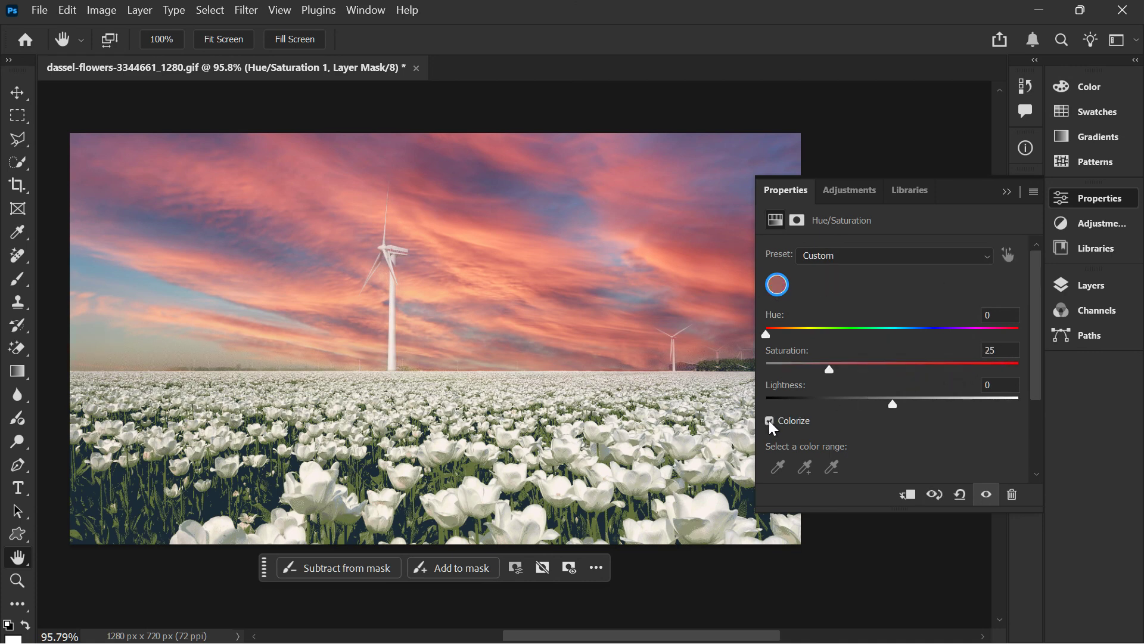
left_click(918, 335)
left_click(930, 332)
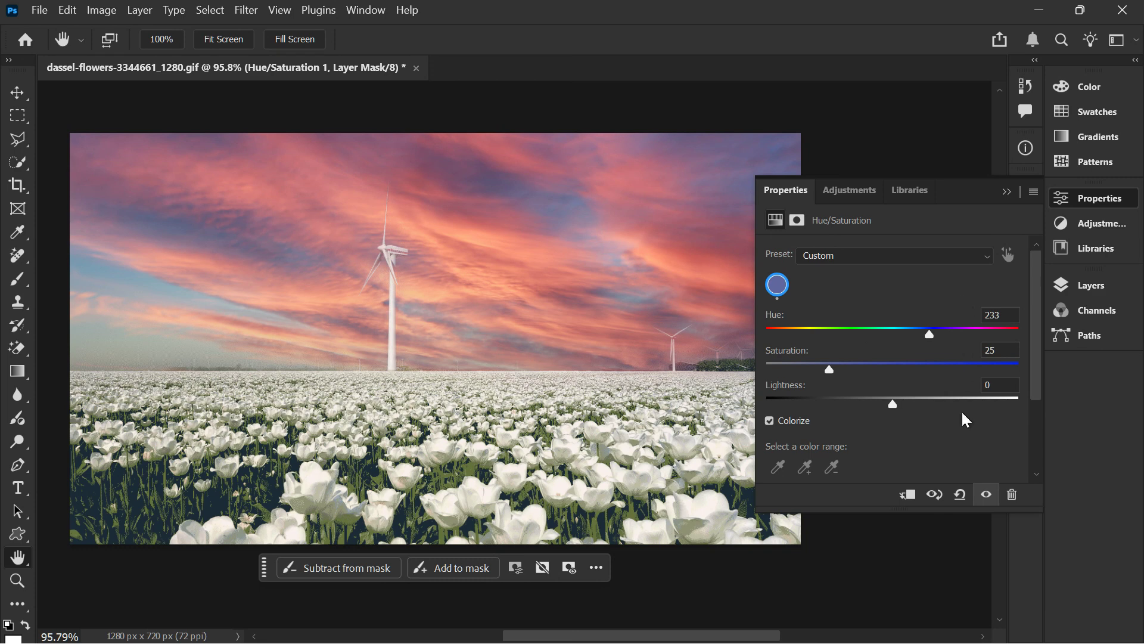
left_click(1012, 495)
left_click(546, 270)
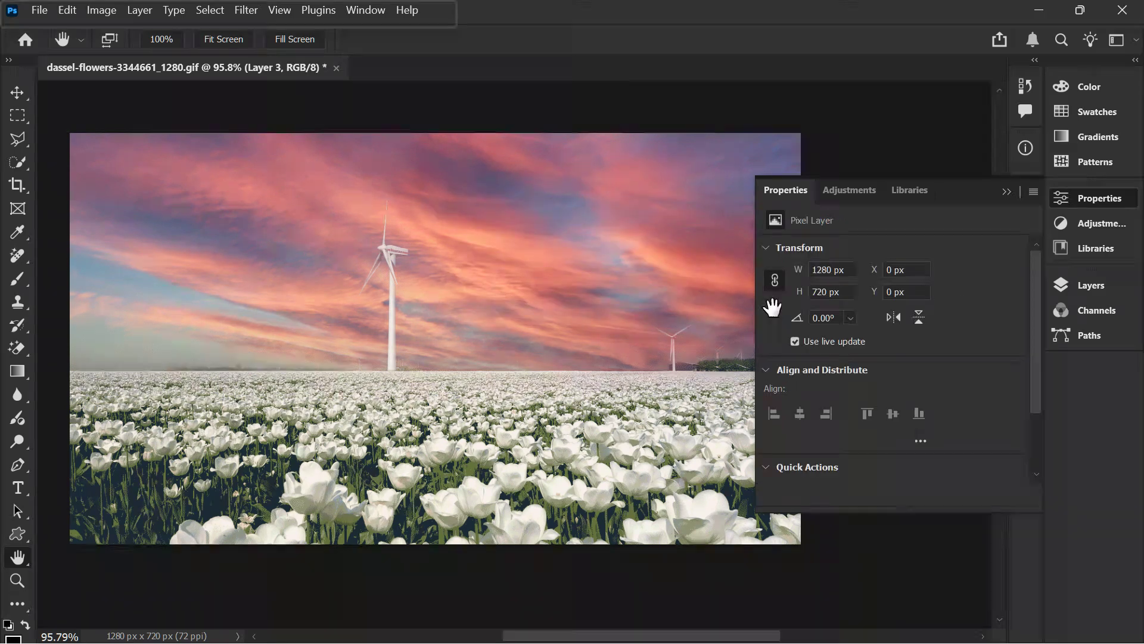
left_click(1007, 192)
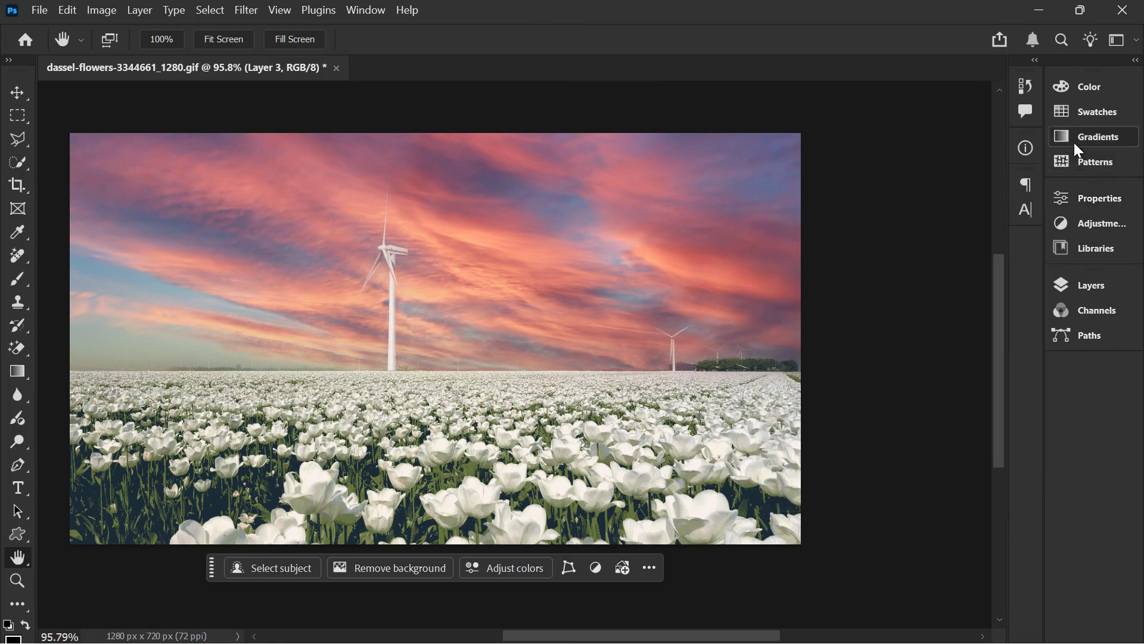
- Merge the Sky Replacement Group and Layer 3 into a single layer
left_click(1081, 292)
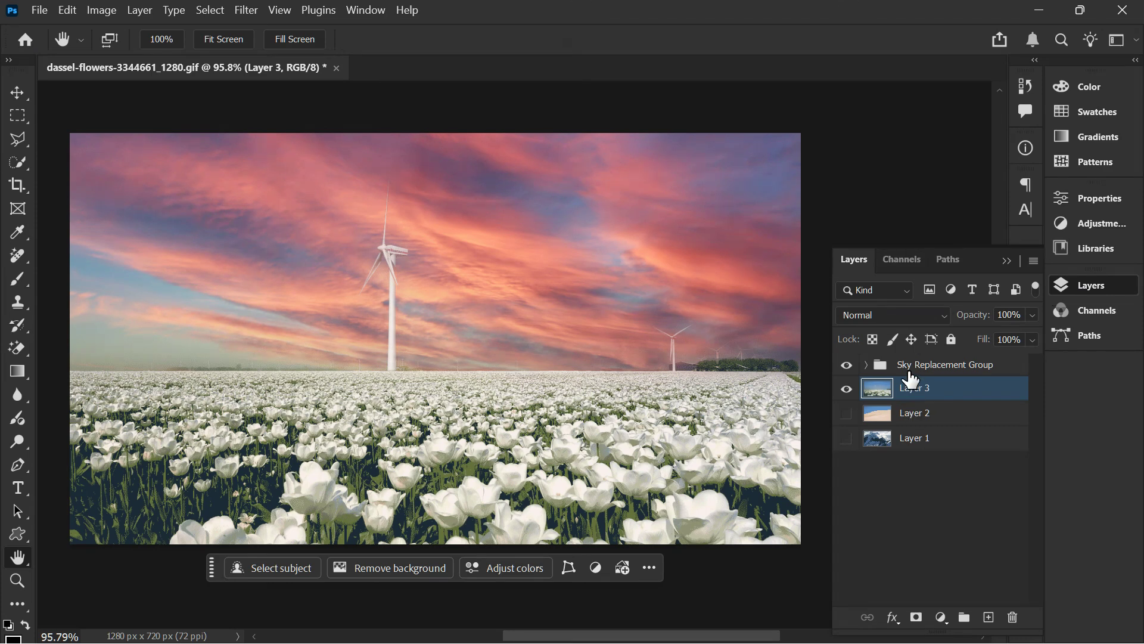
left_click(969, 370, "shift")
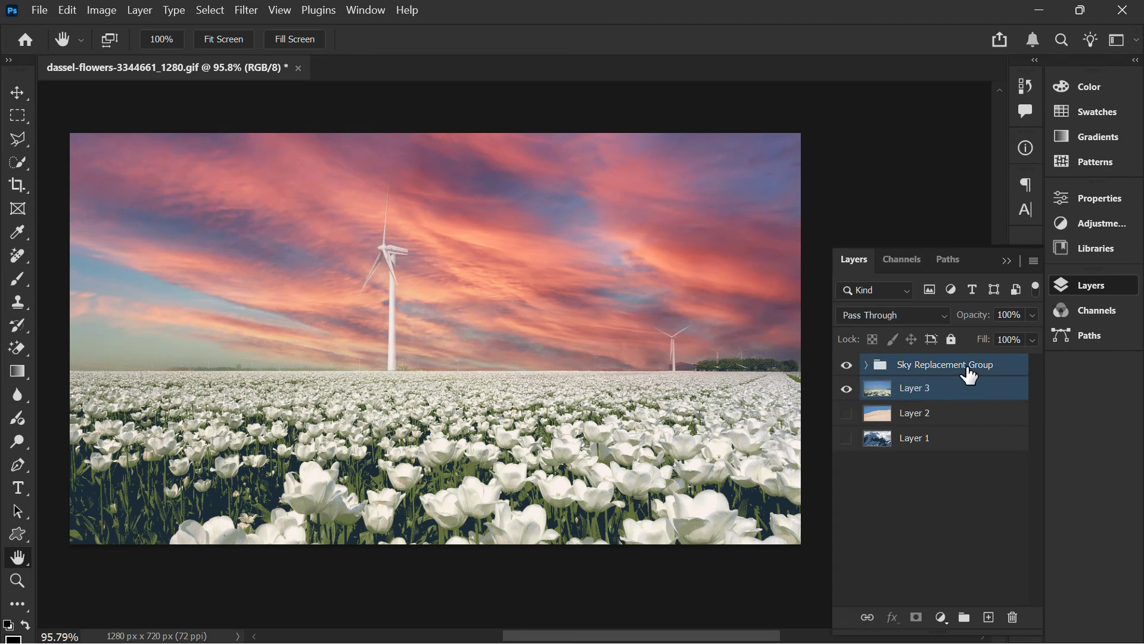
key("ctrl+e")
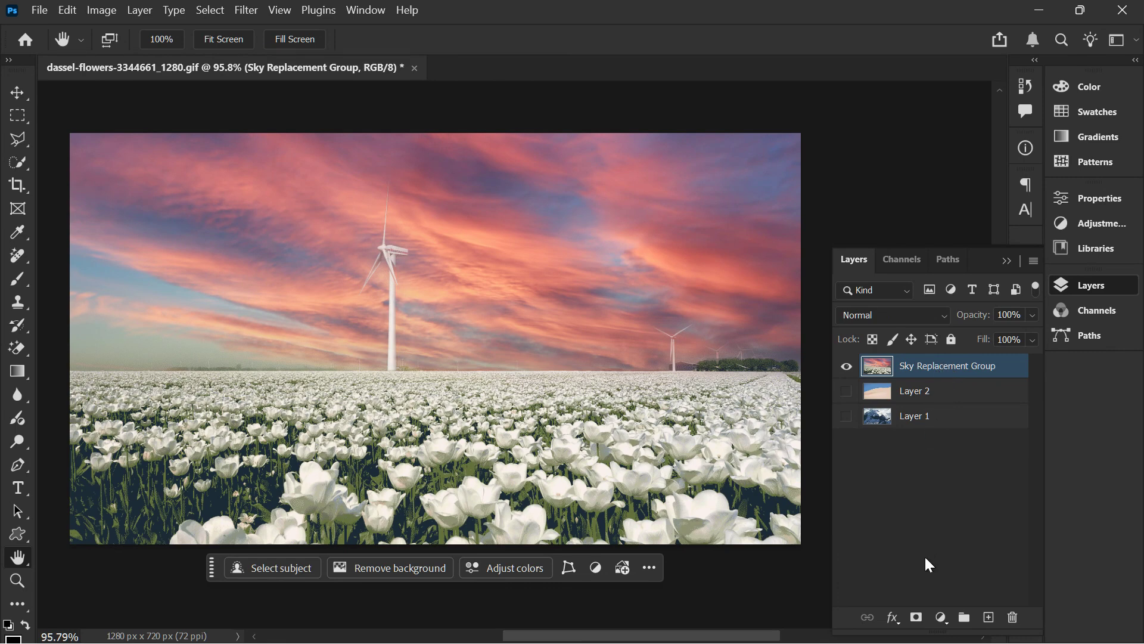
- Add a Curves adjustment layer with an S-shaped RGB curve through input 70, output 50 and input 189, output 218
left_click(940, 618)
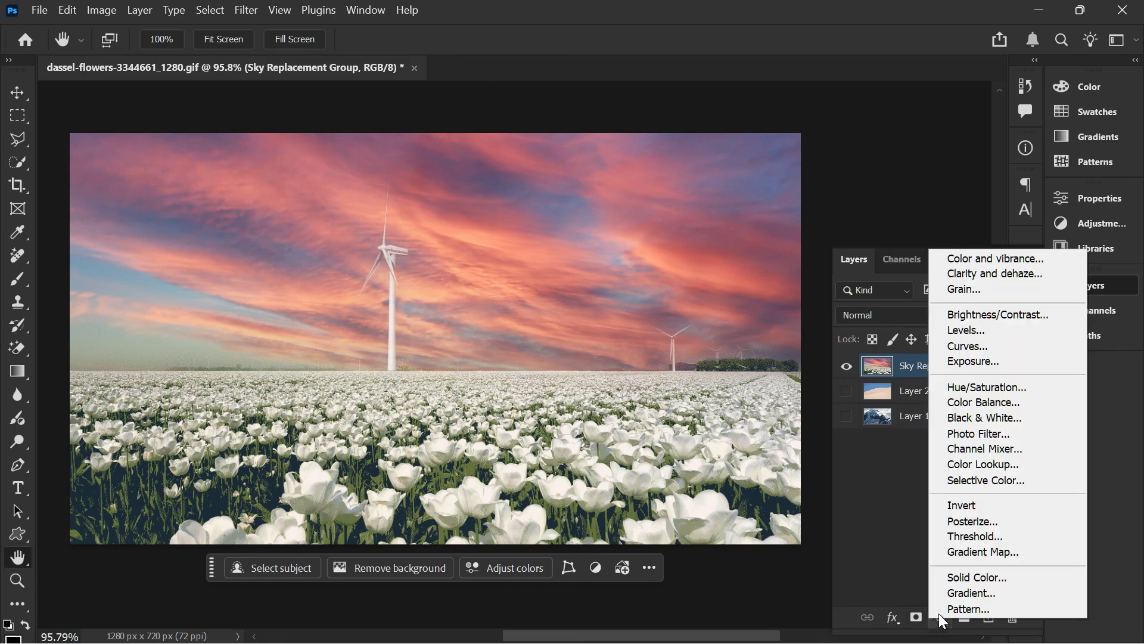
left_click(984, 360)
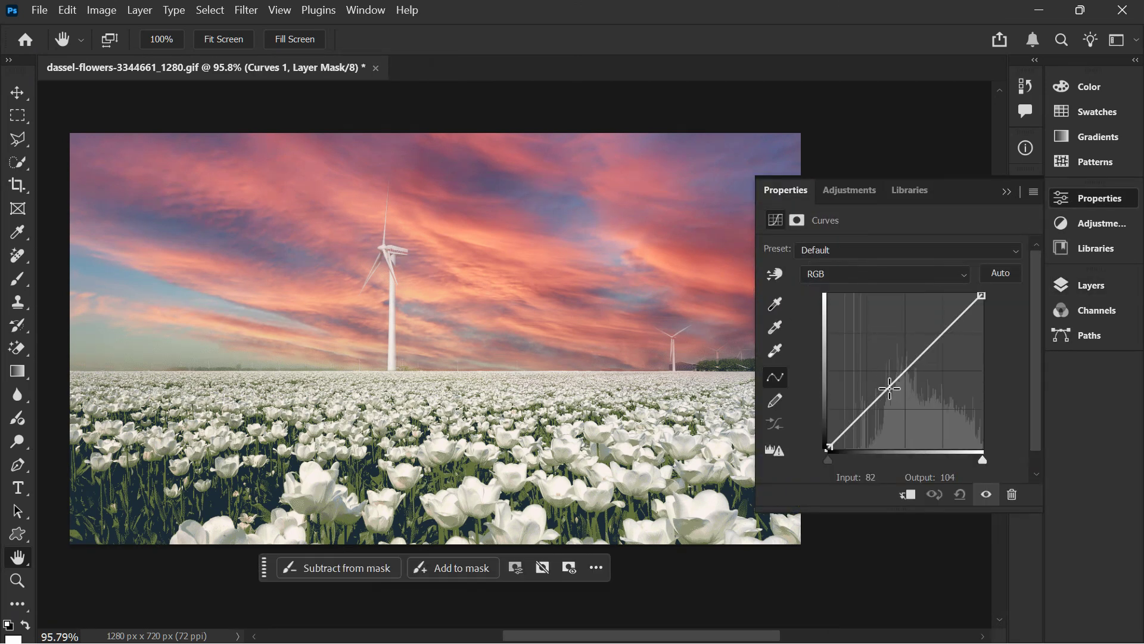
mouse_move(980, 295)
left_mouse_down()
mouse_move(953, 297)
mouse_move(982, 295)
left_mouse_up()
left_click_drag(874, 391, 883, 414)
left_click_drag(945, 337, 930, 339)
left_click_drag(881, 416, 870, 413)
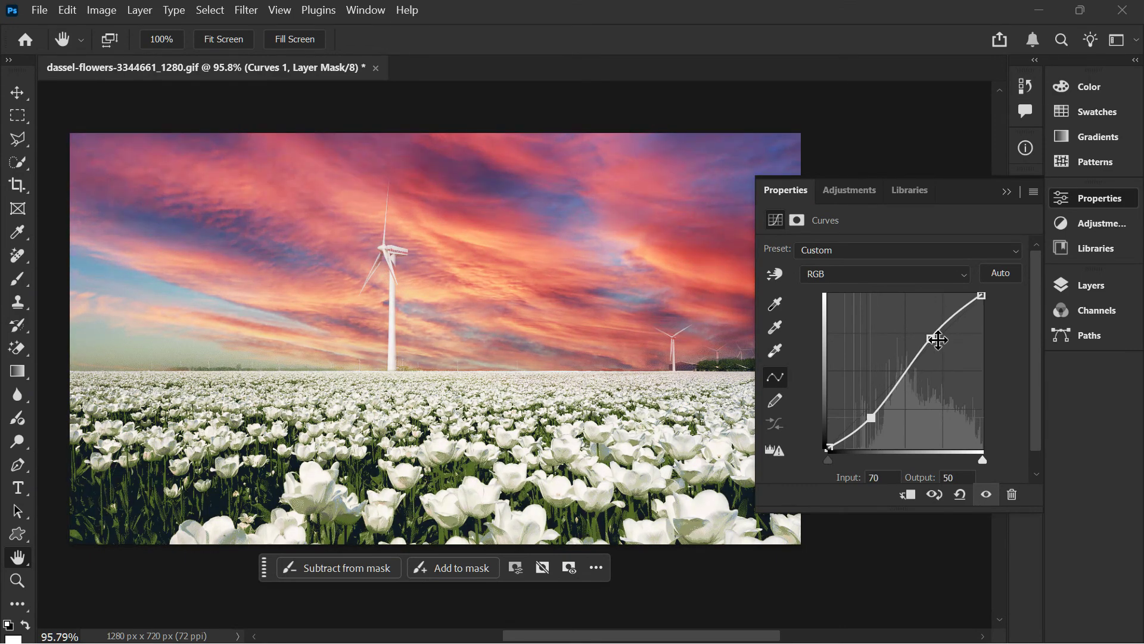
left_click_drag(938, 340, 946, 316)
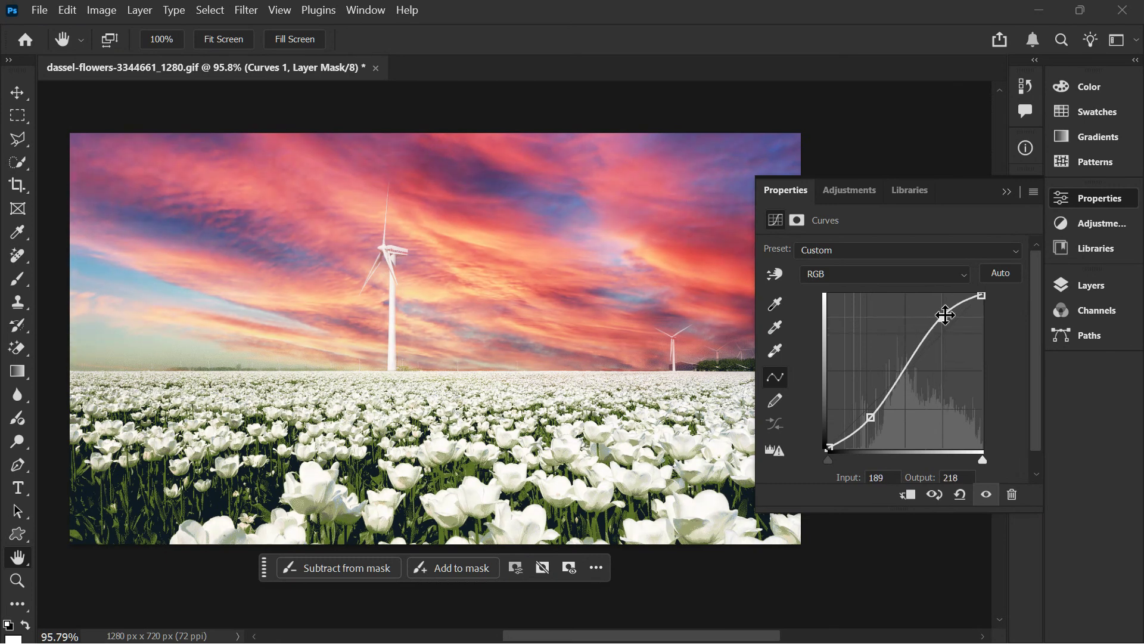
left_click(1006, 193)
- Set the Curves adjustment layer's opacity to 60% and inspect the finished image up close
left_click(1076, 281)
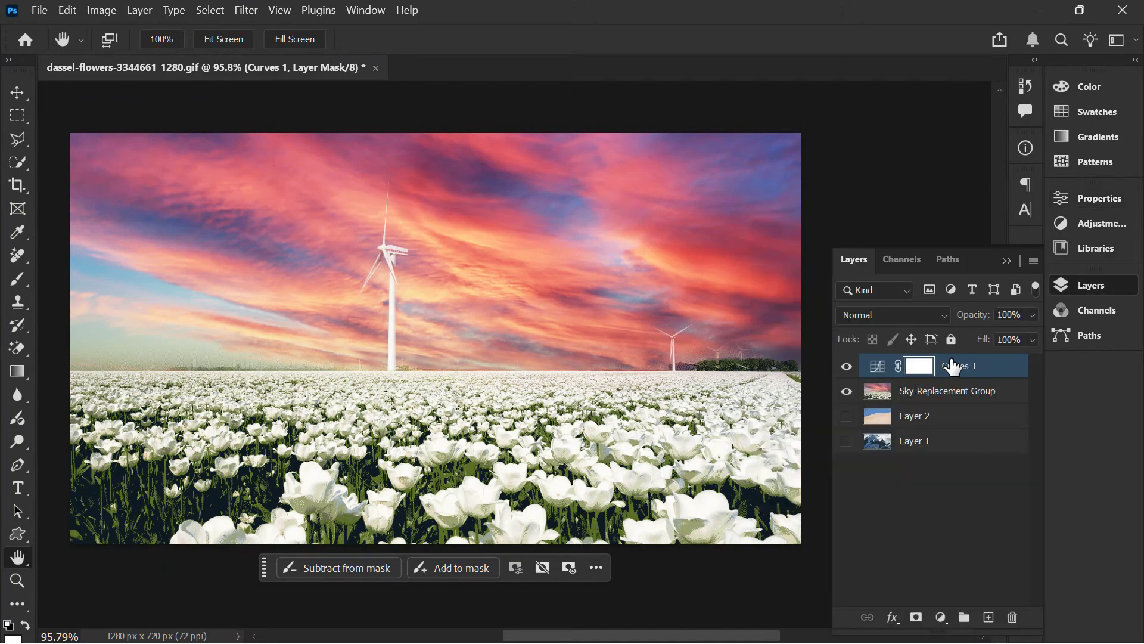
left_click(1032, 315)
mouse_move(997, 334)
left_mouse_down()
mouse_move(962, 337)
mouse_move(998, 336)
left_mouse_up()
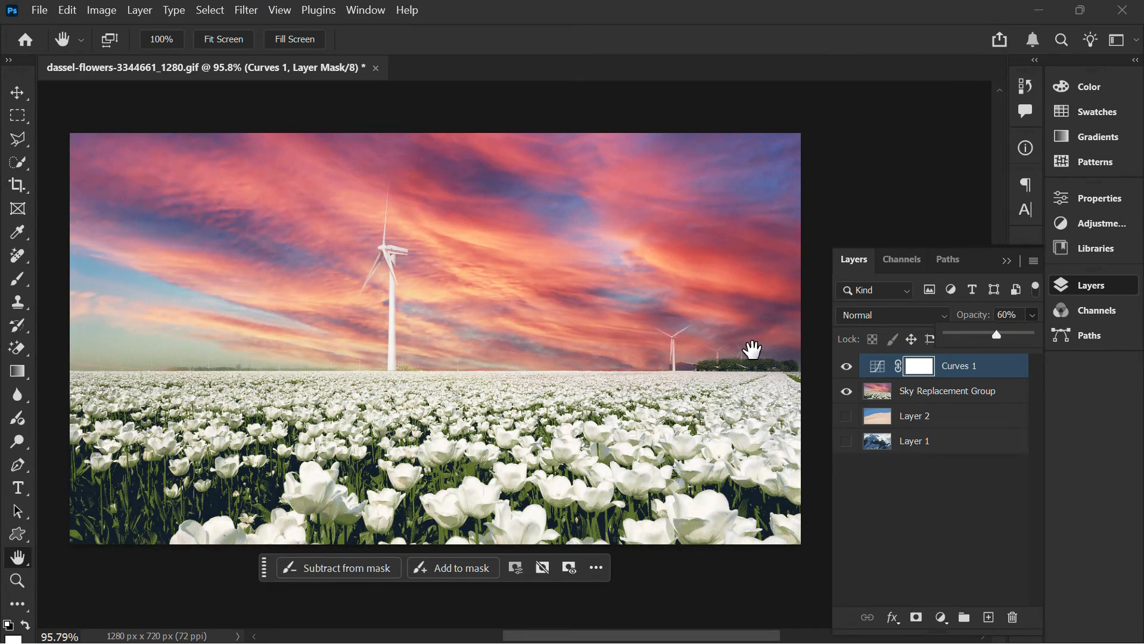
left_click(994, 256)
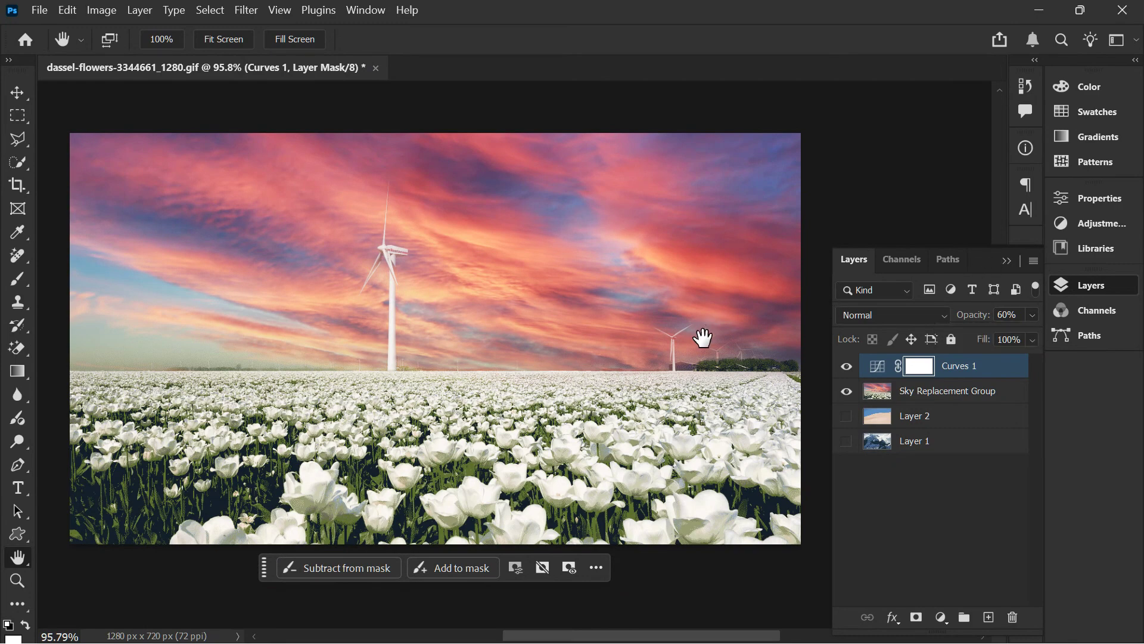
left_click(1005, 262)
scroll(763, 286, "up", 5)
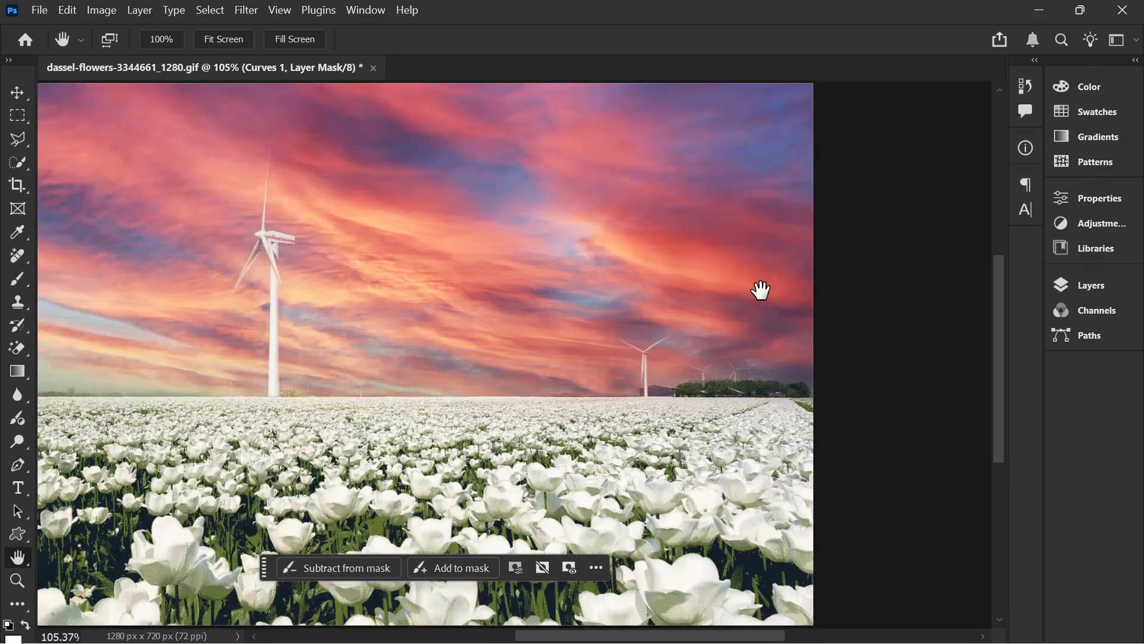
scroll(667, 340, "down", 2)
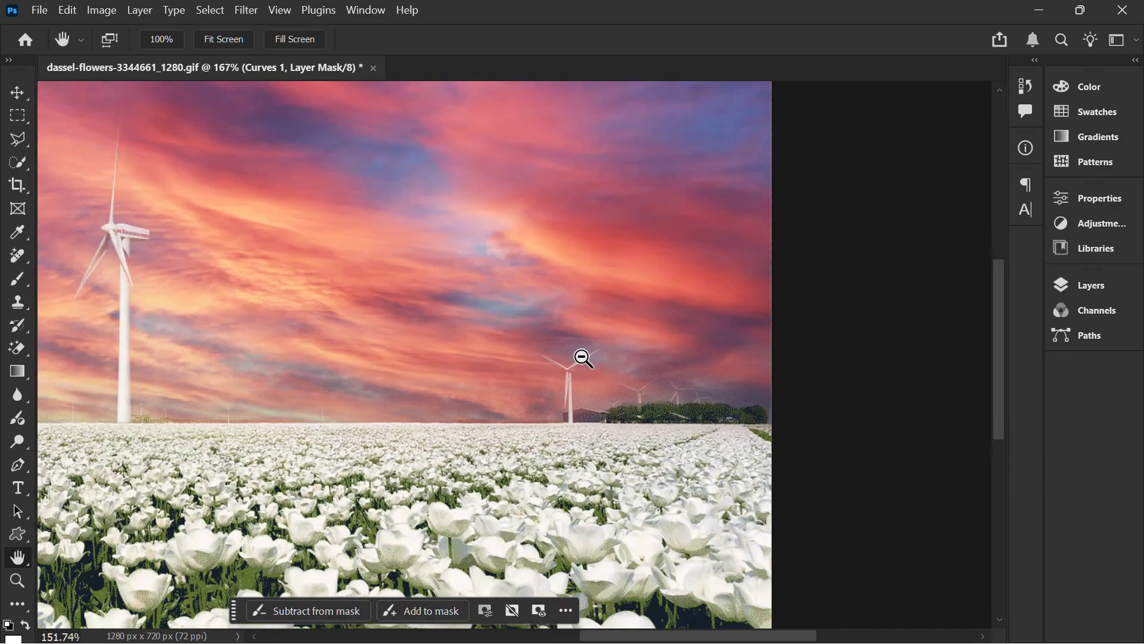